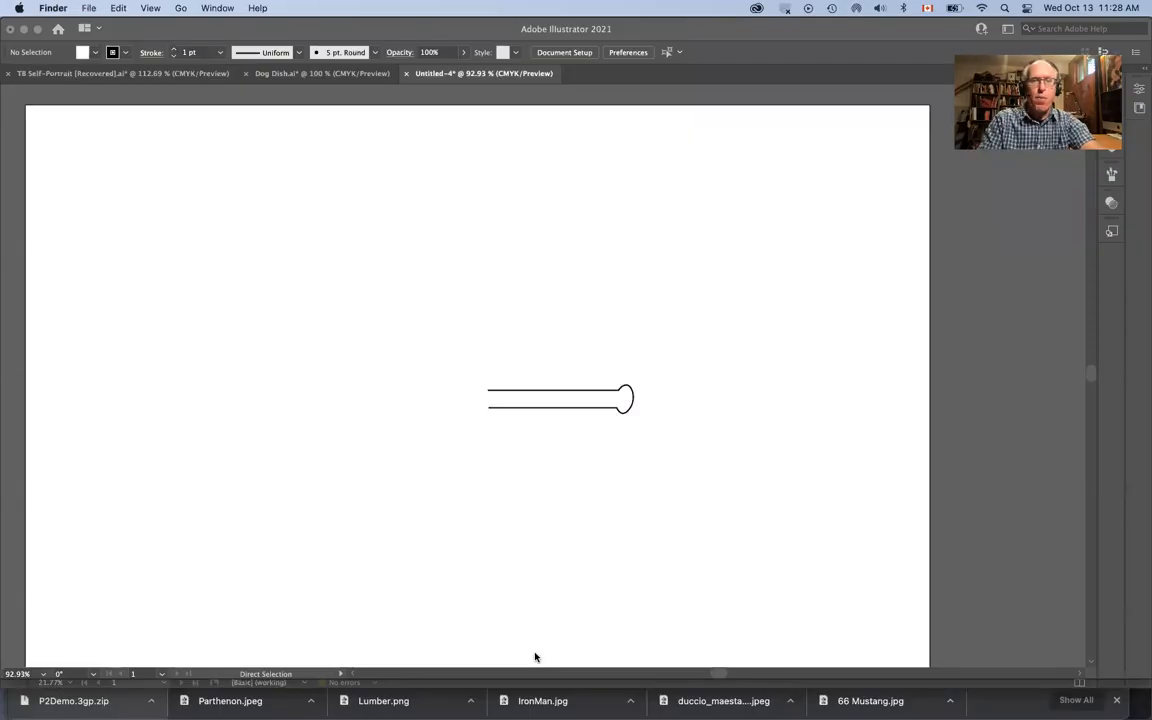
Switch to Adobe Illustrator and remove the stroke from the open profile path with the rounded end
key("super+Tab")
key("super+Tab")
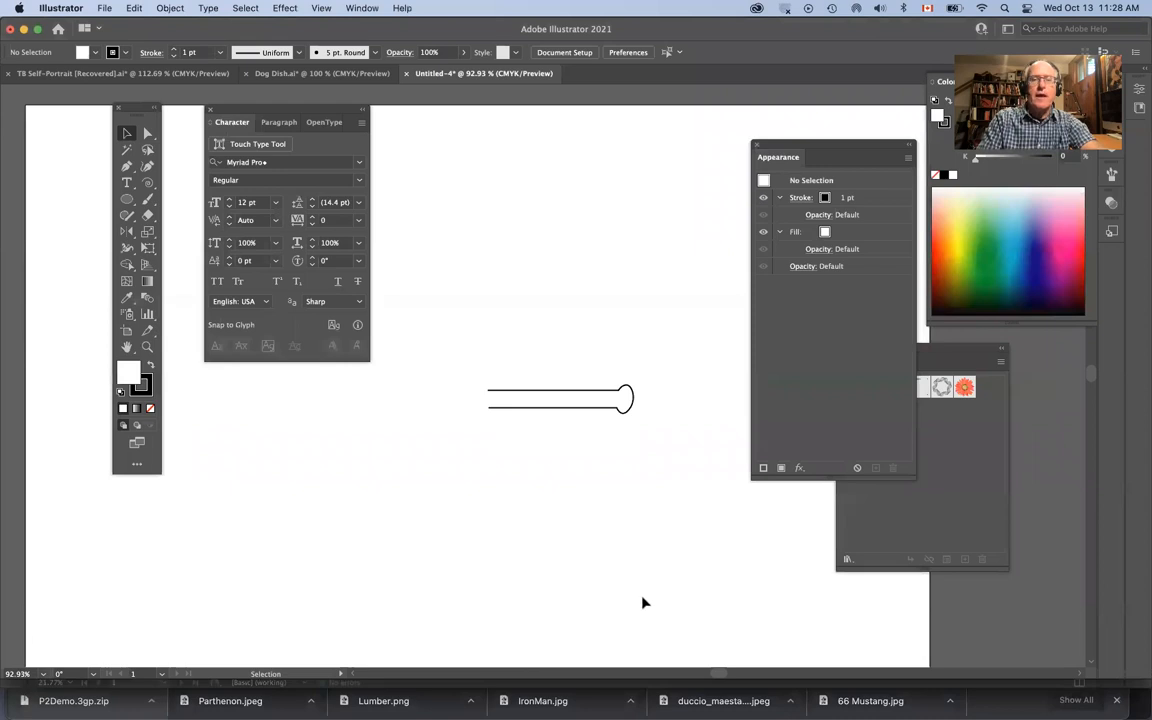
scroll(568, 464, "down", 3)
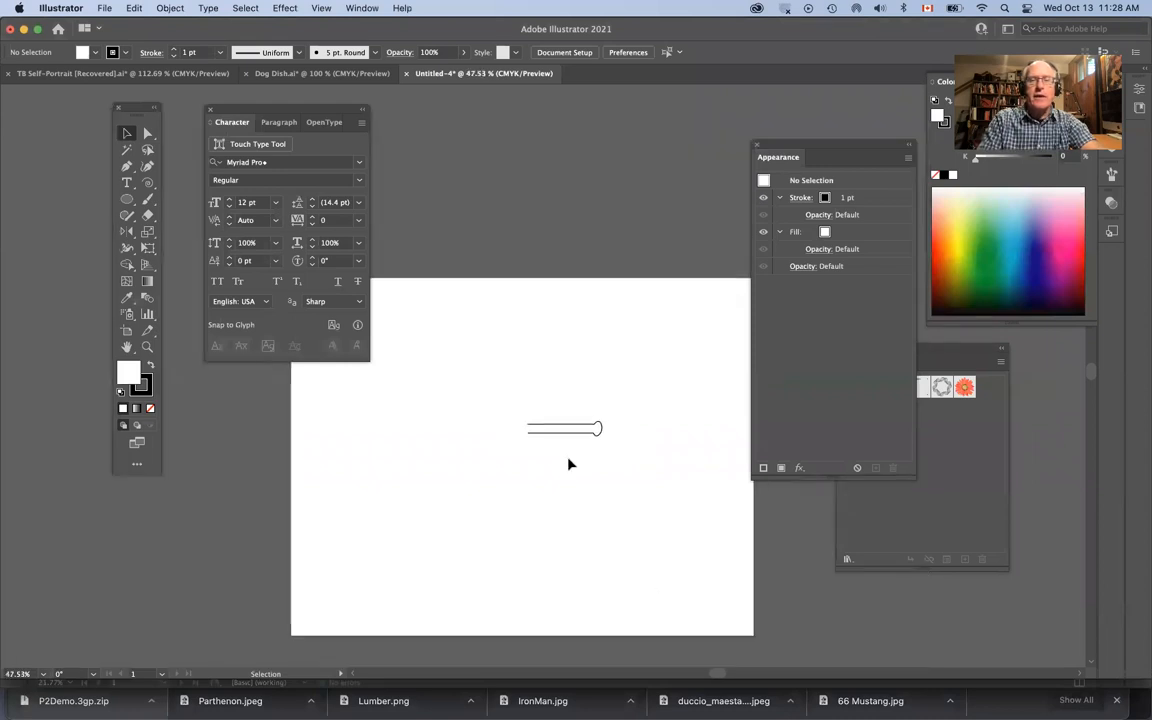
scroll(568, 464, "up", 5)
left_click(570, 392)
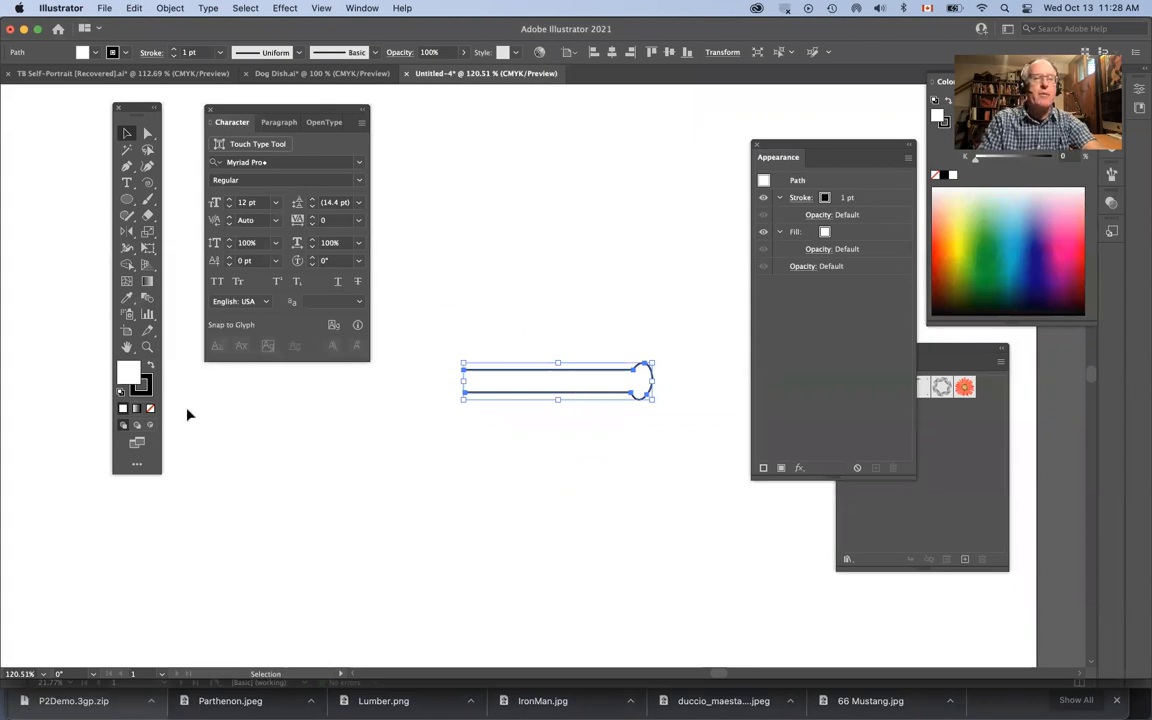
left_click(145, 383)
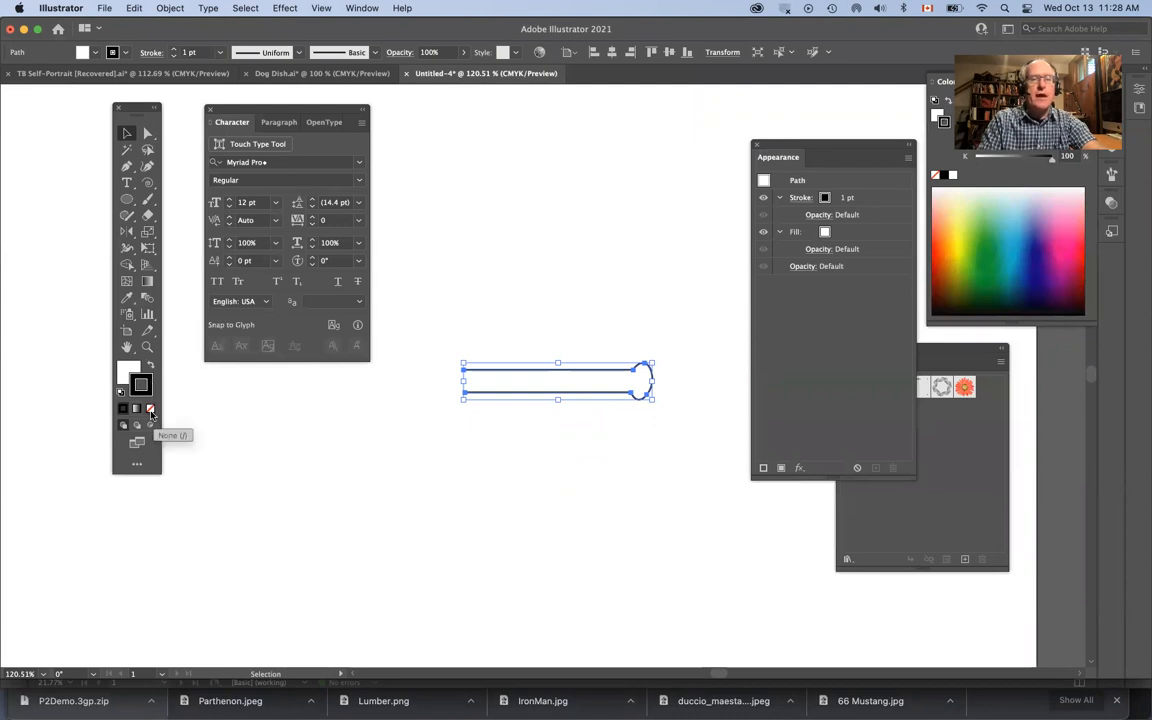
left_click(150, 408)
Fill the profile path with the muted gold colour 9E8A4A
left_click(128, 372)
double_click(128, 372)
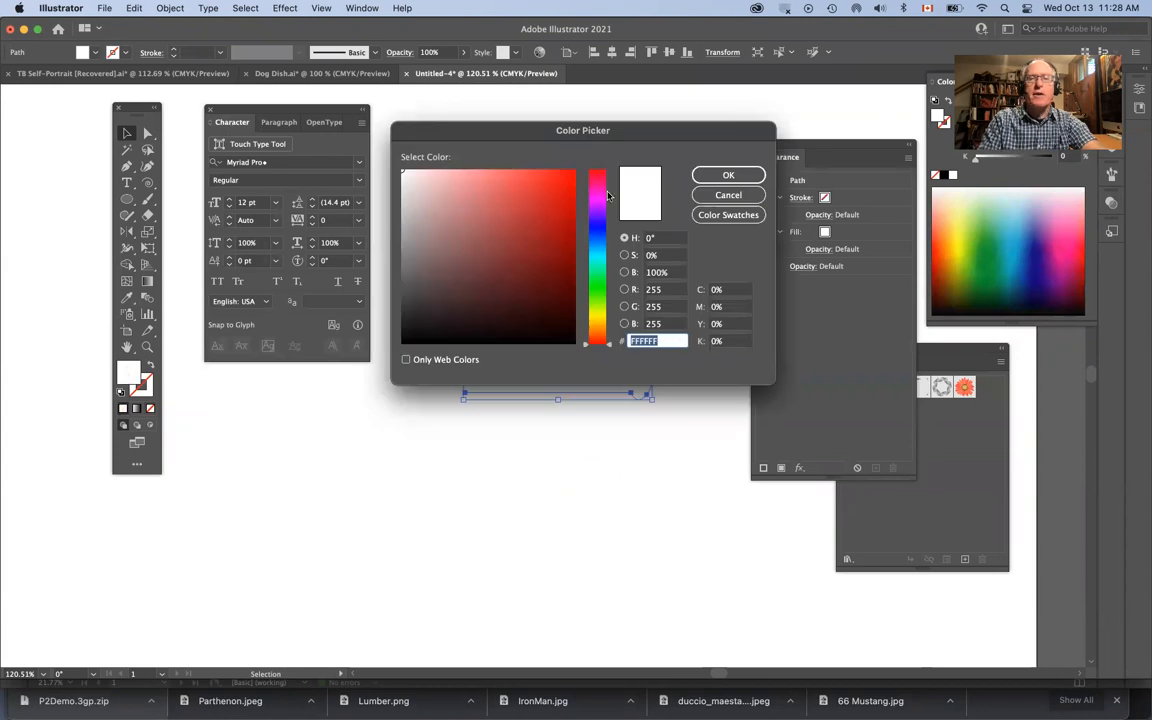
left_click(597, 323)
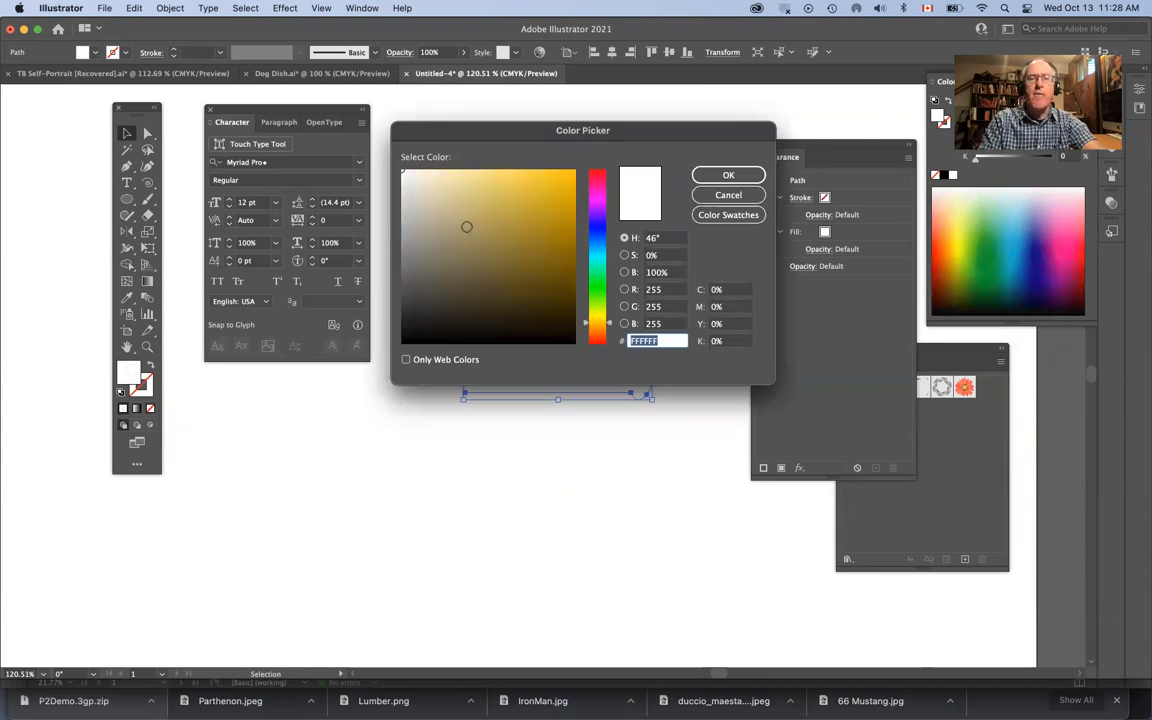
left_click(493, 235)
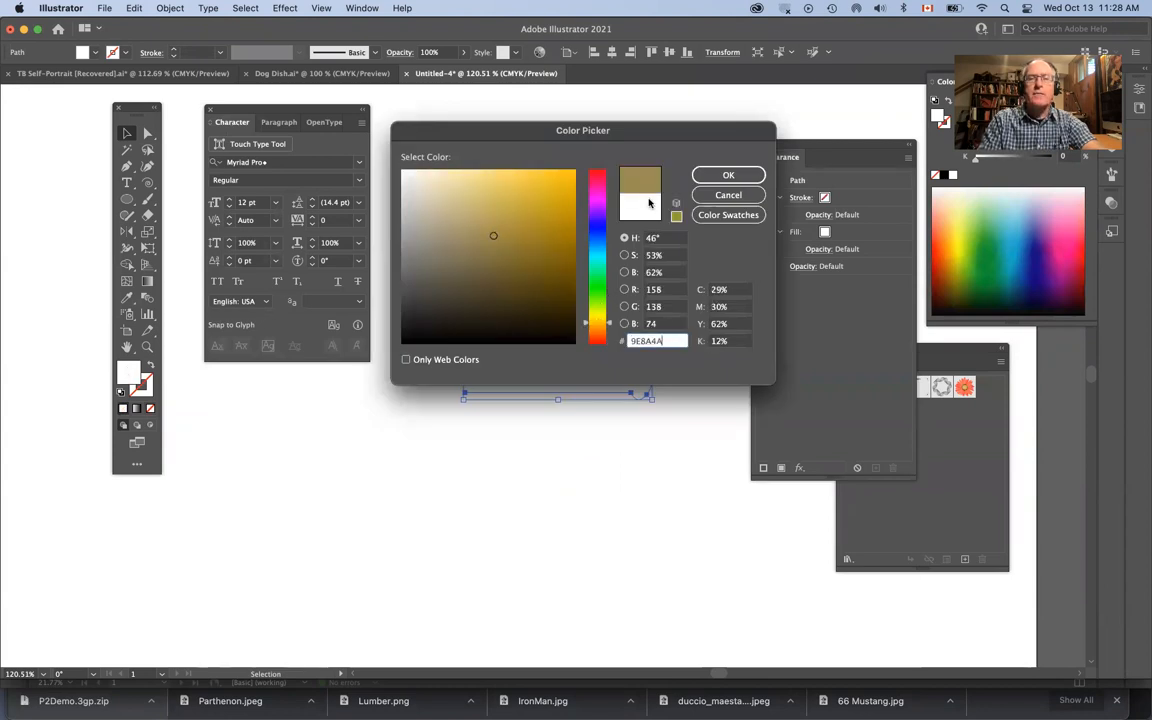
left_click(728, 178)
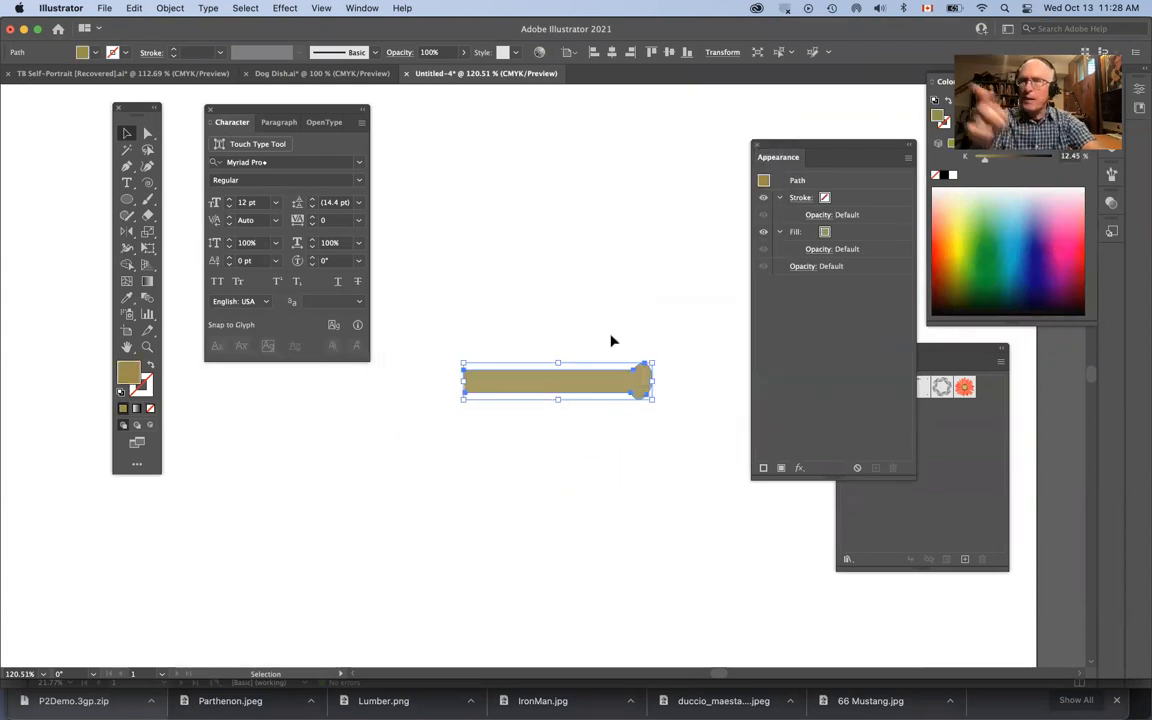
Start a 3D Revolve effect on the profile path and move its options dialog off the previewed shape
left_click(286, 9)
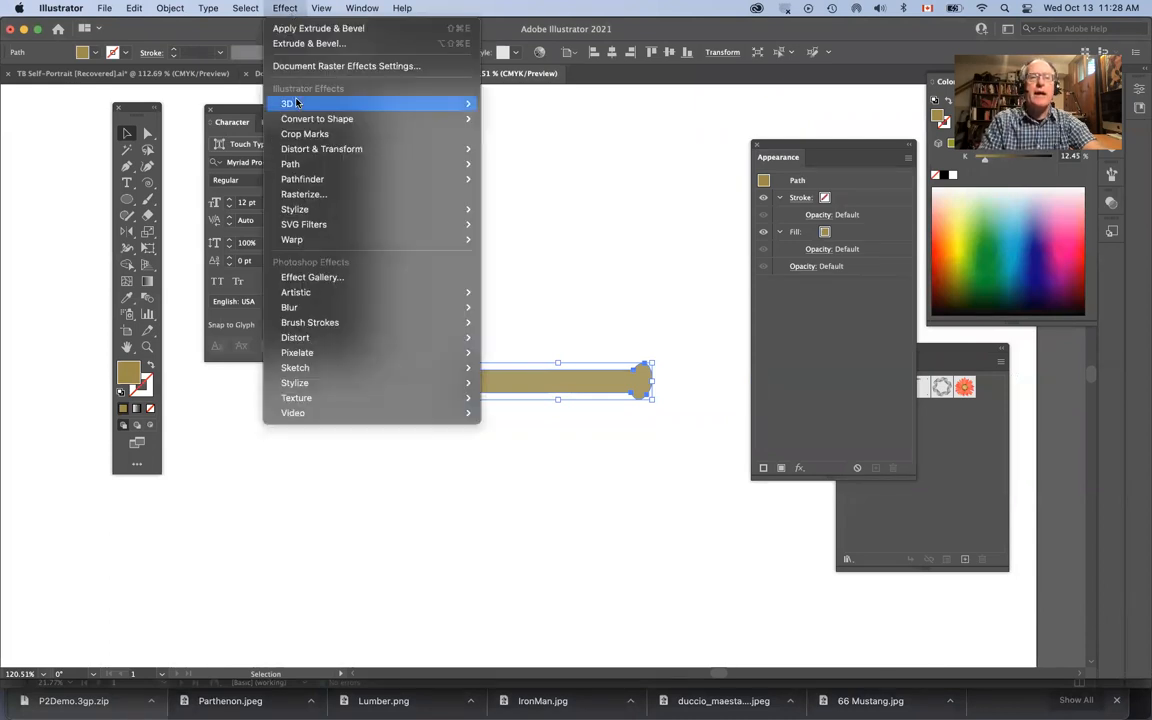
mouse_move(440, 104)
left_click(530, 121)
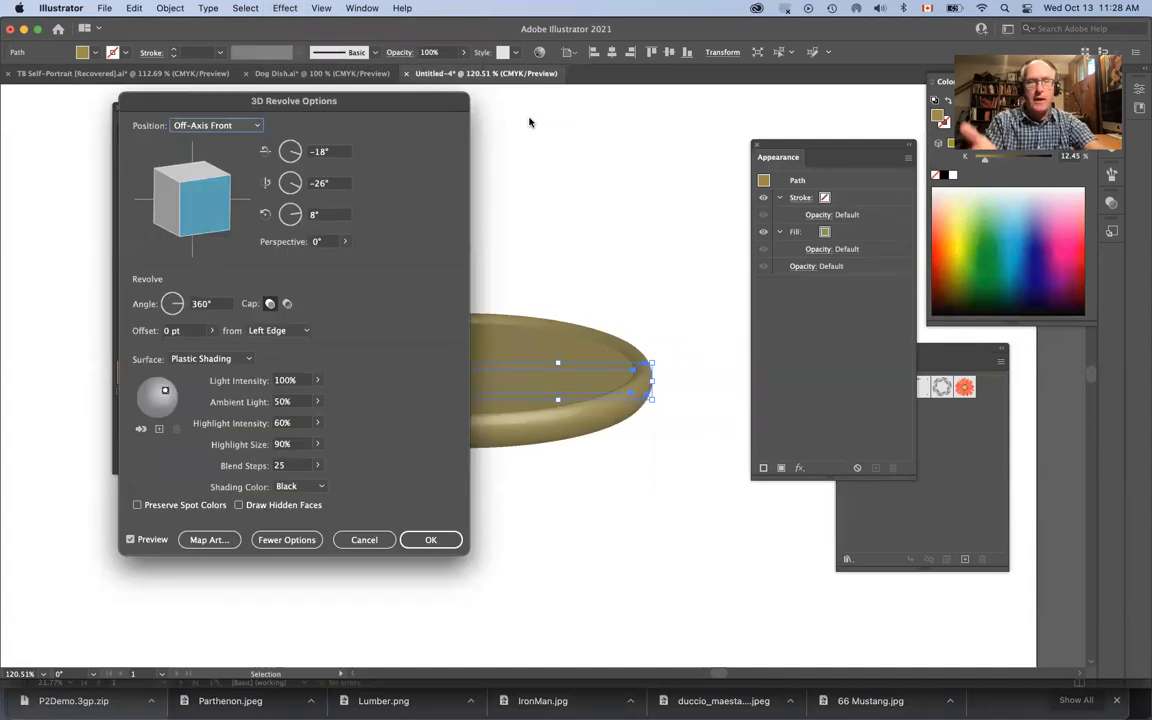
left_click_drag(441, 104, 823, 90)
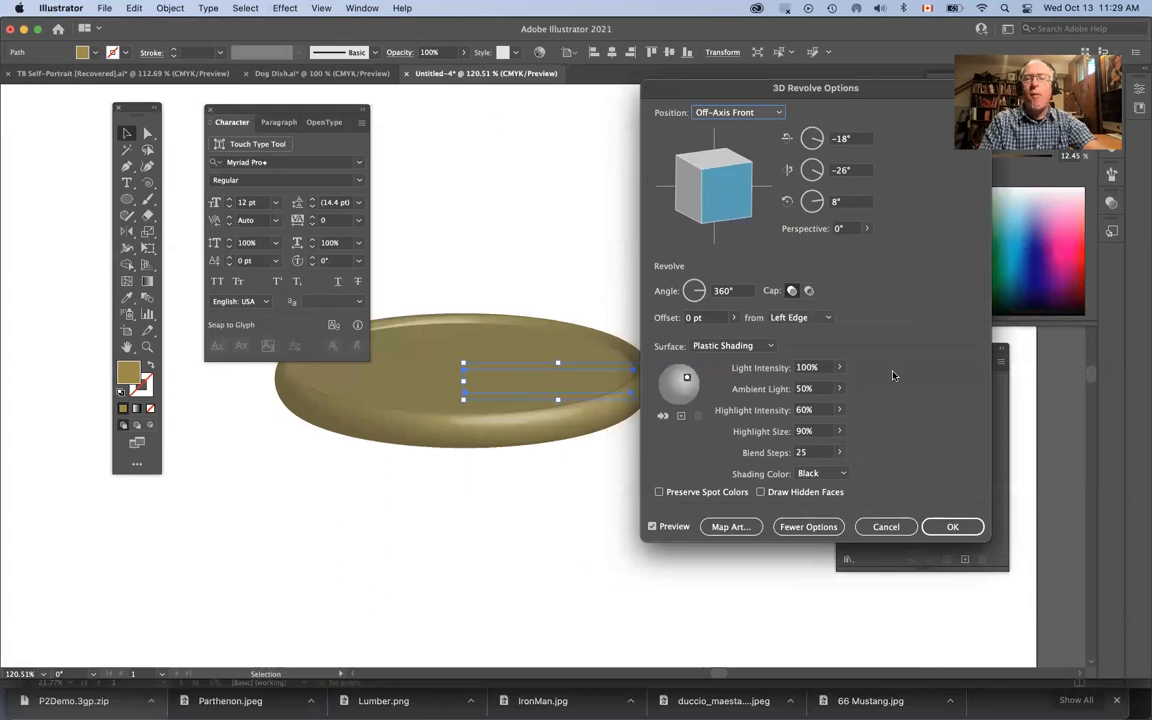
Place a second light at the lower left of the shading sphere and rotate the revolved plate to -55°, -10°, 19°
left_click(664, 418)
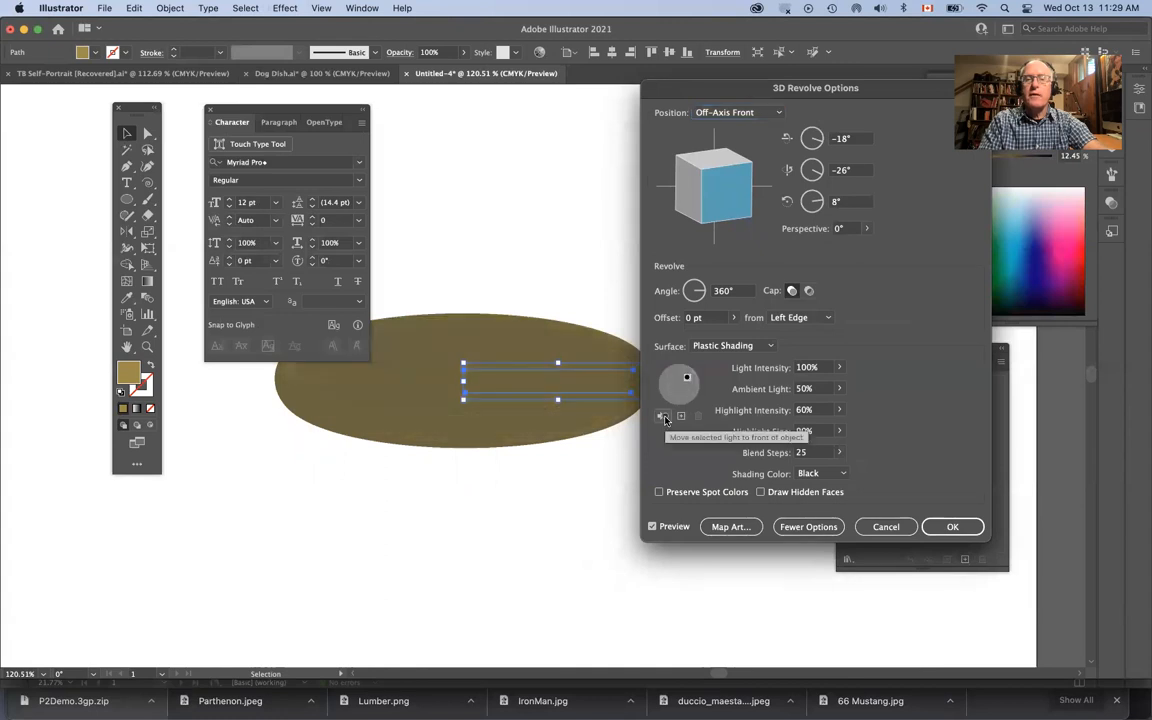
left_click(664, 418)
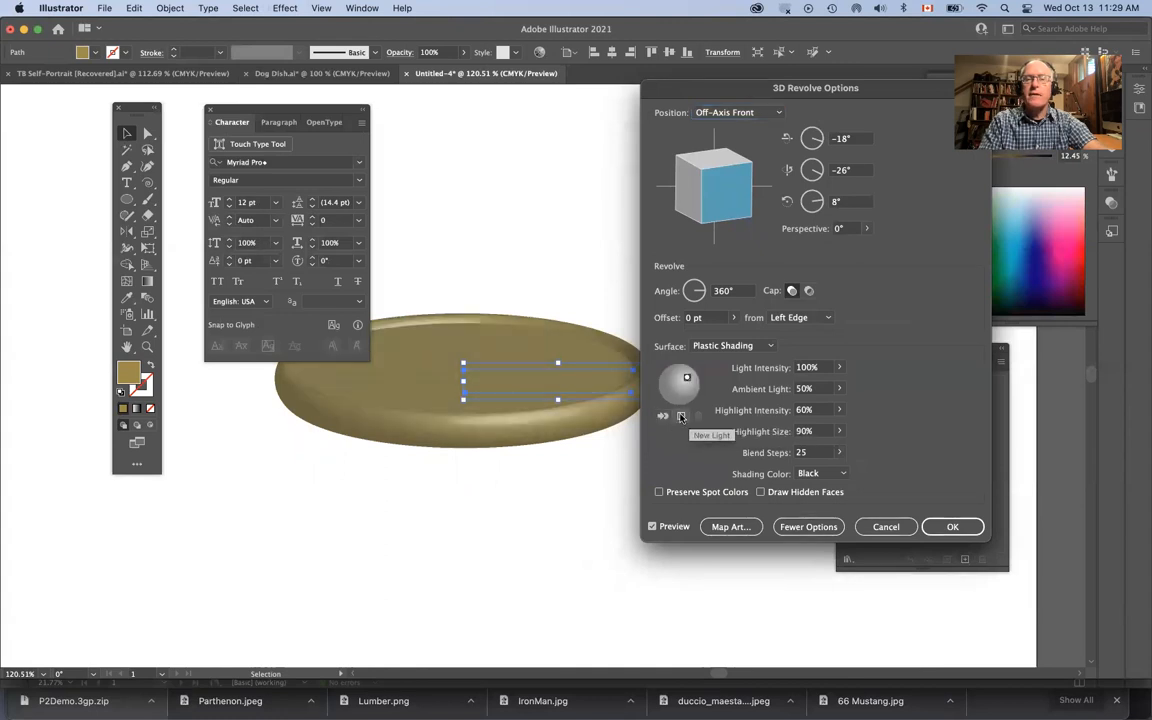
left_click_drag(682, 388, 664, 400)
mouse_move(727, 192)
left_mouse_down()
mouse_move(703, 209)
mouse_move(716, 167)
mouse_move(719, 217)
left_mouse_up()
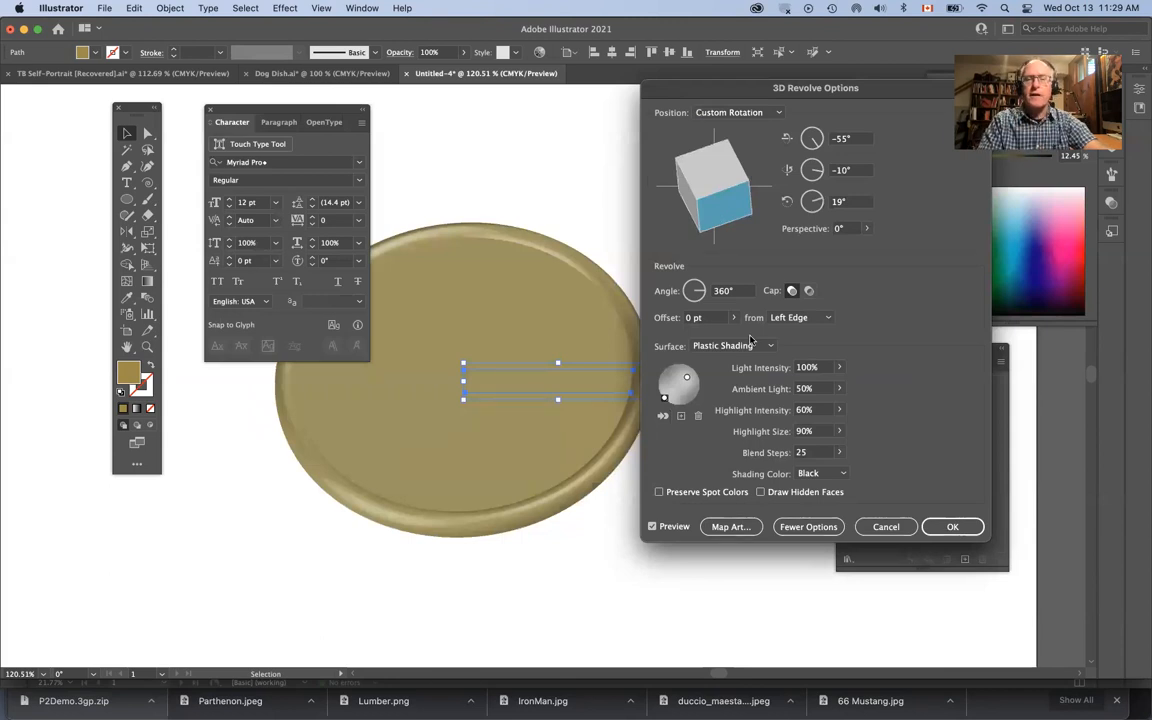
Check which symbols can be mapped onto the plate's first surface, leave it unmapped, and accept the 3D Revolve effect
left_click(730, 527)
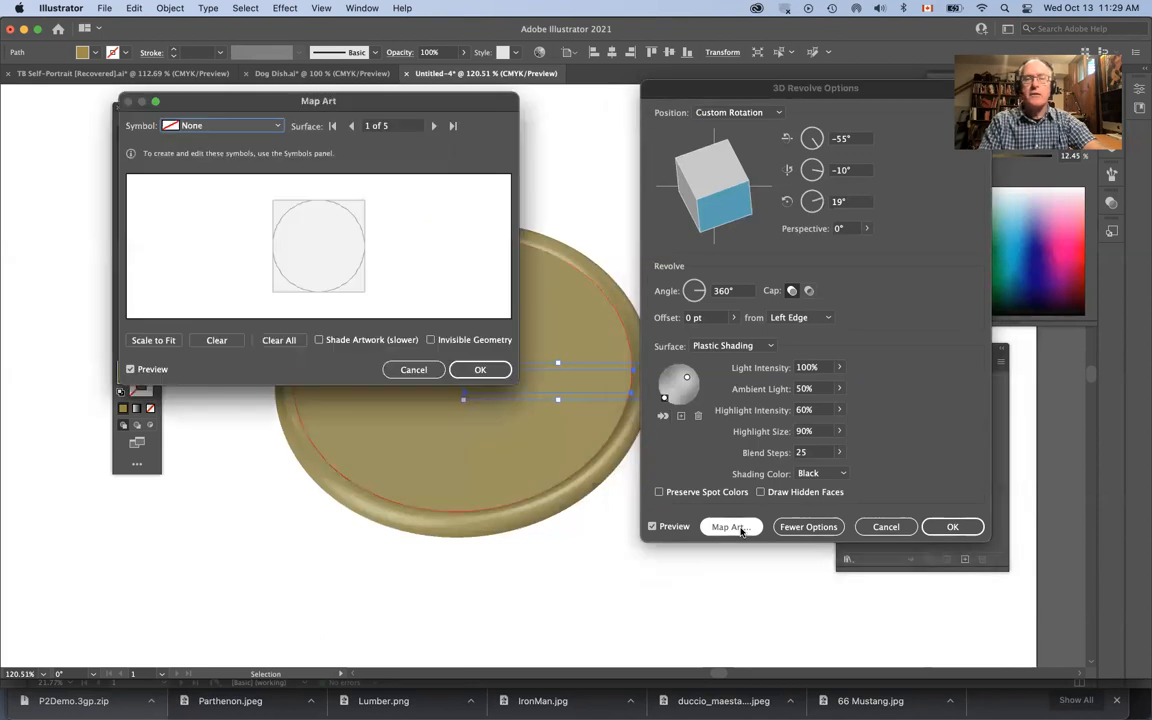
left_click(219, 125)
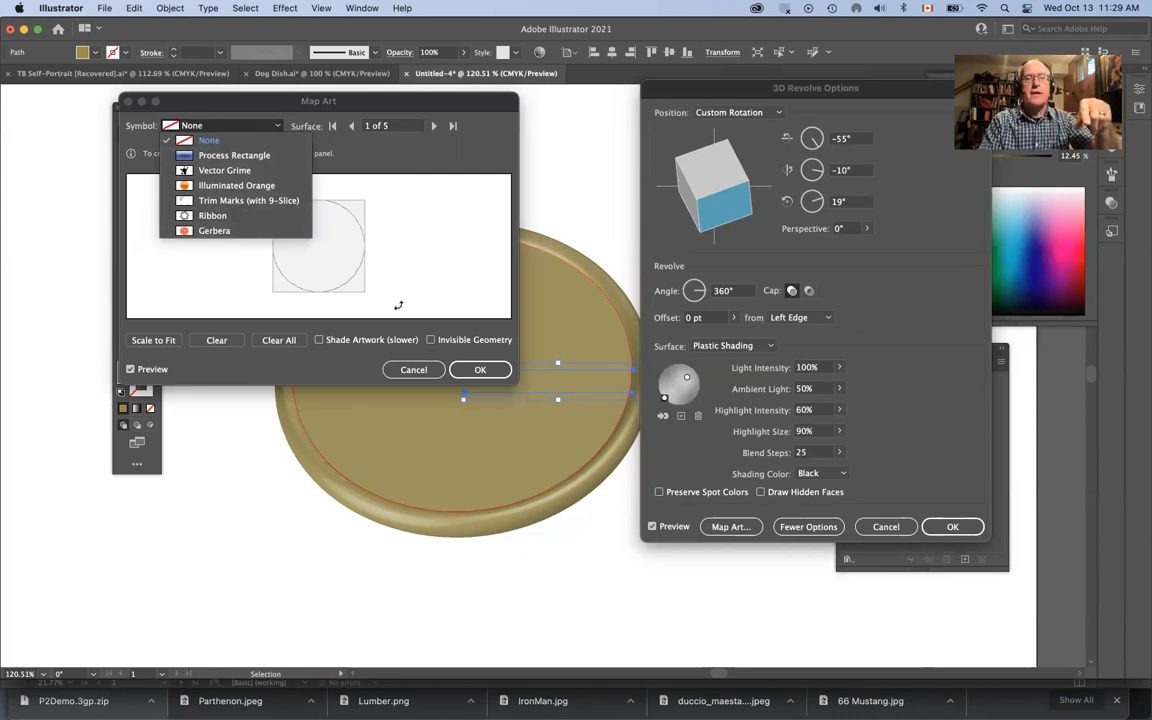
left_click(391, 193)
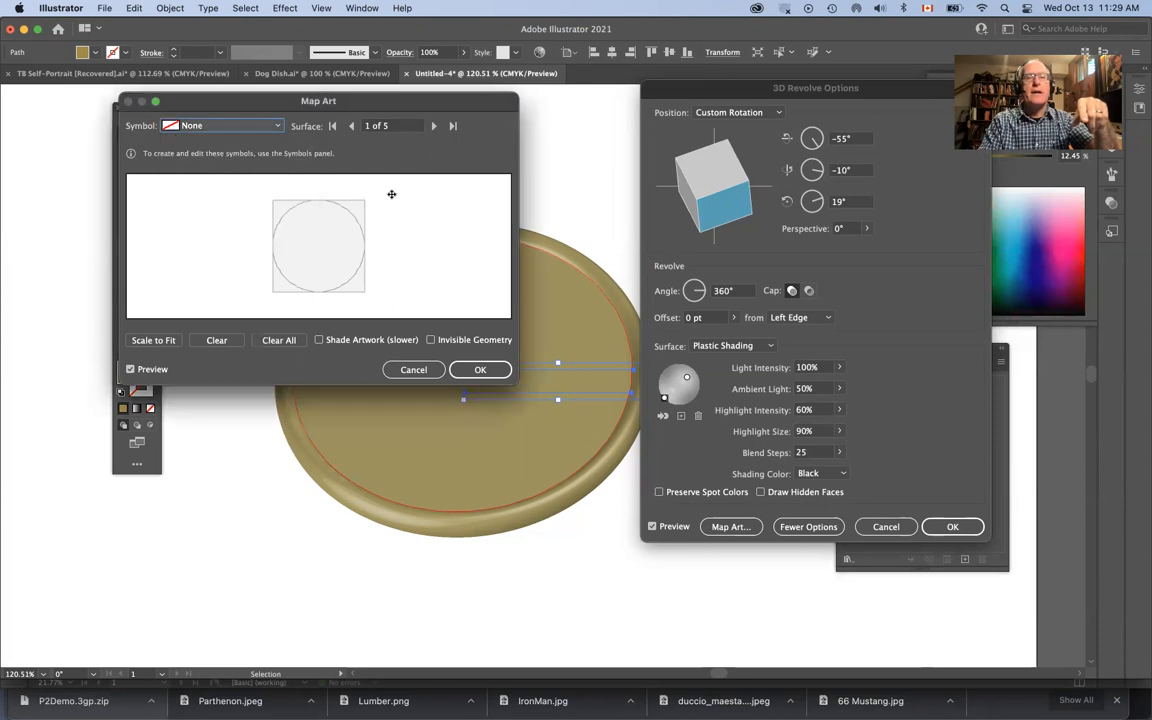
left_click(420, 371)
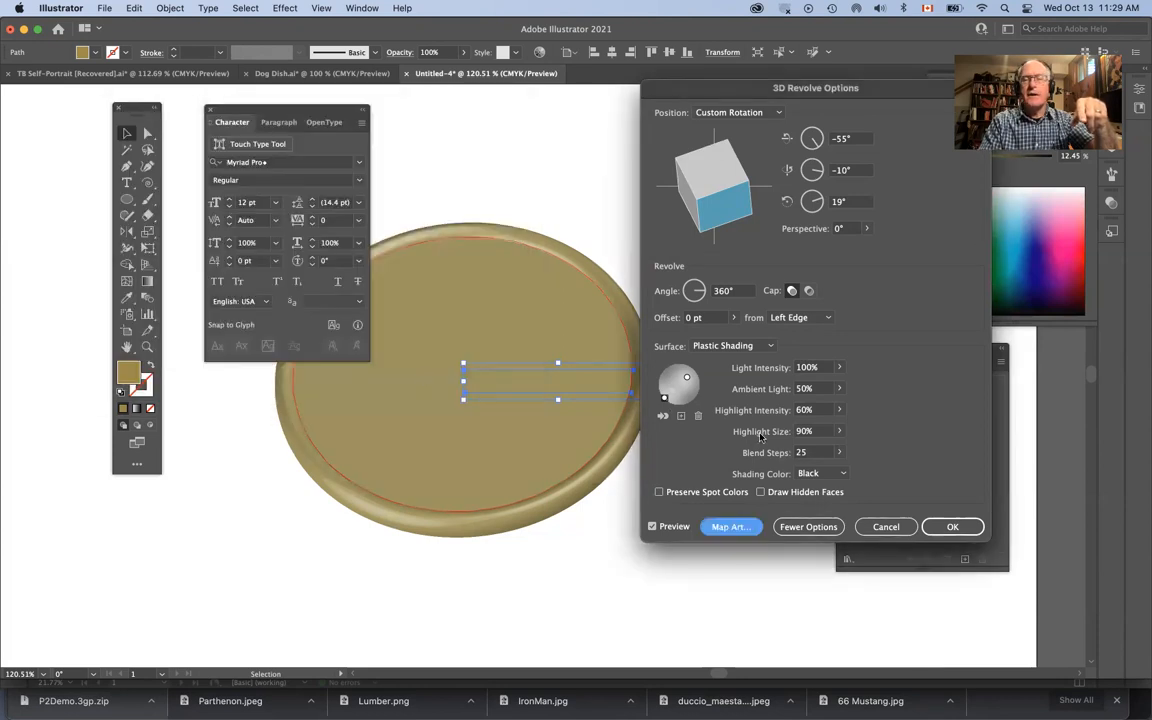
left_click(953, 527)
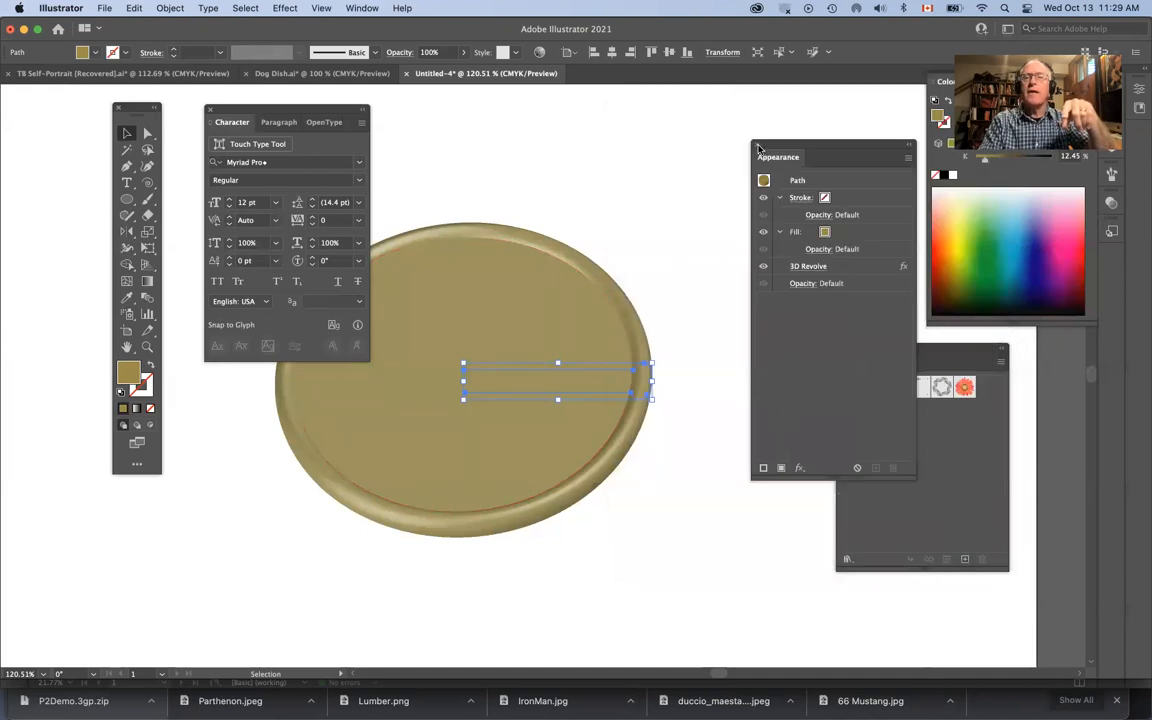
Close the Character panel and draw a slim closed petal about 17 × 38 pt with the Pen tool above the plate's right side
left_click(209, 109)
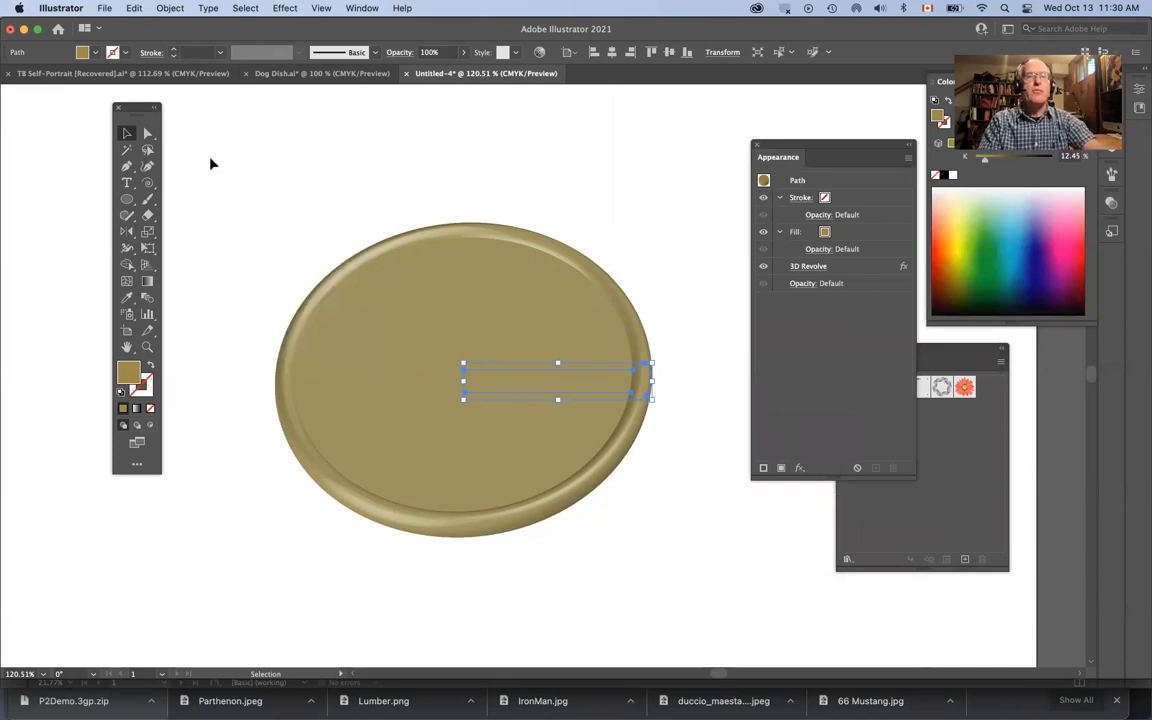
left_click(126, 172)
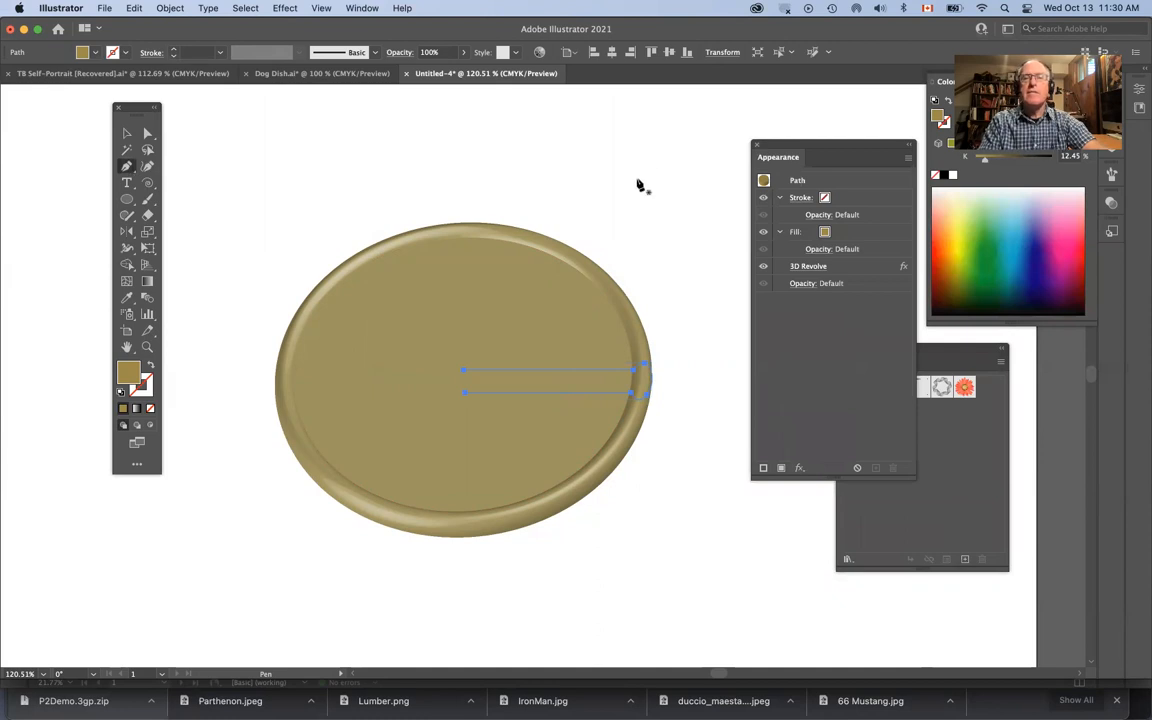
left_click_drag(637, 178, 673, 124)
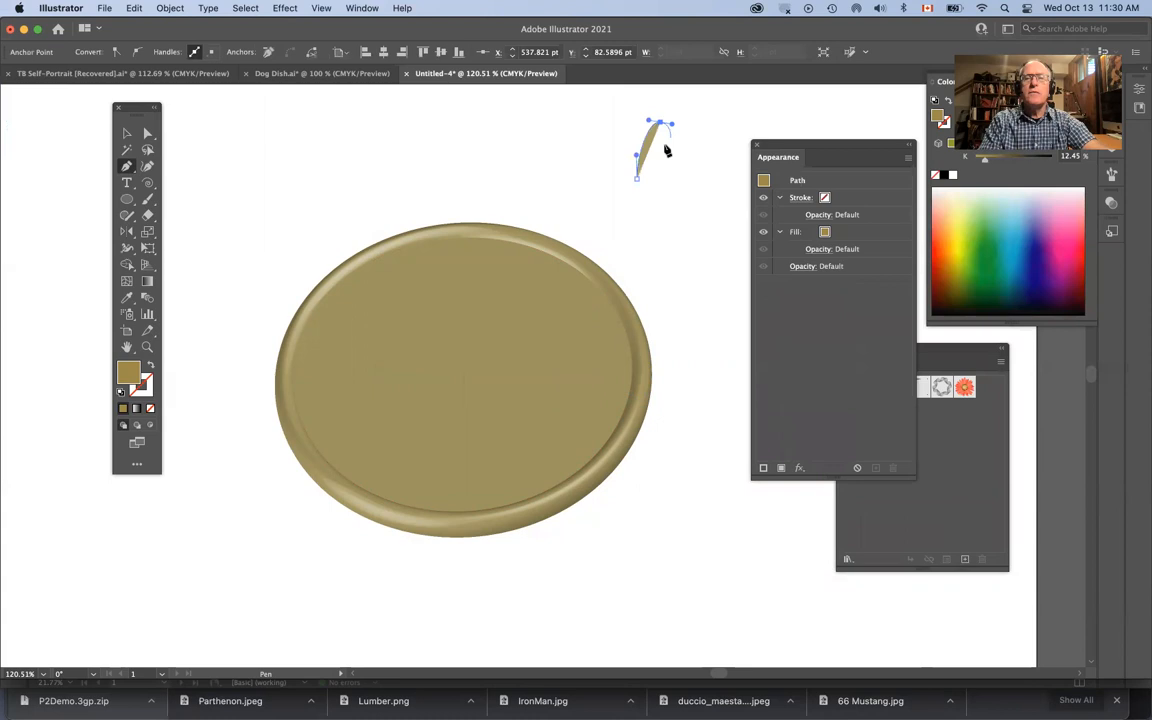
left_click(637, 178)
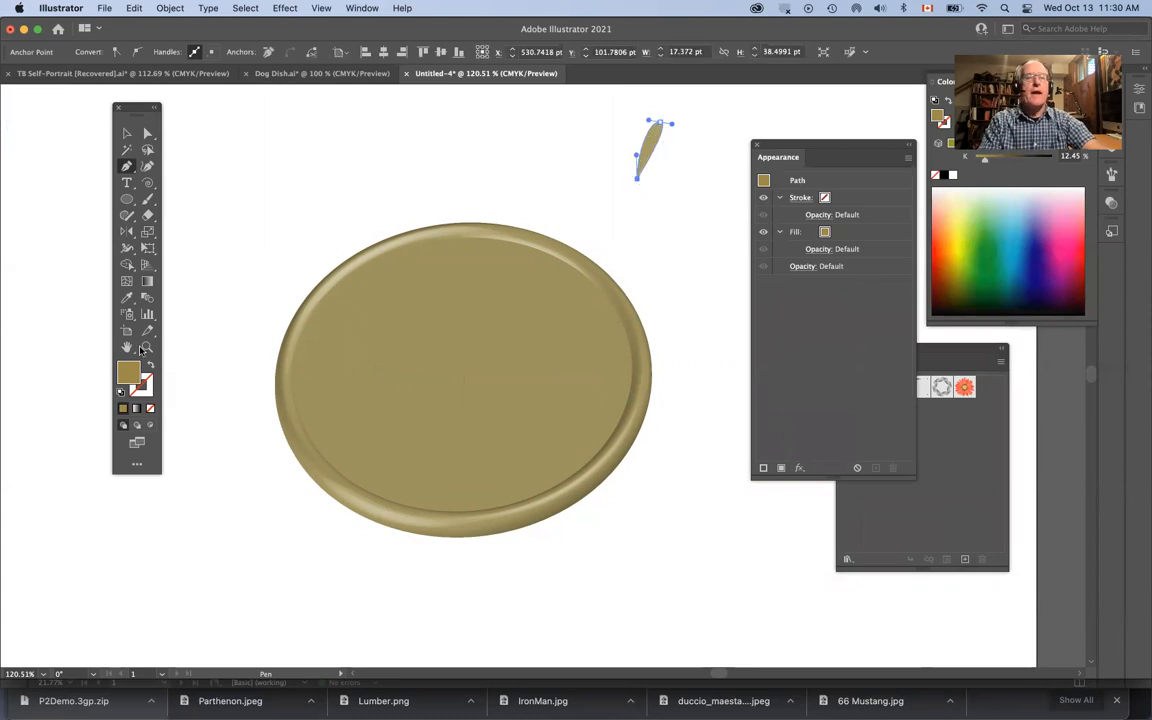
Change the petal's fill to the off-white colour F9F8F7 and deselect it
double_click(125, 376)
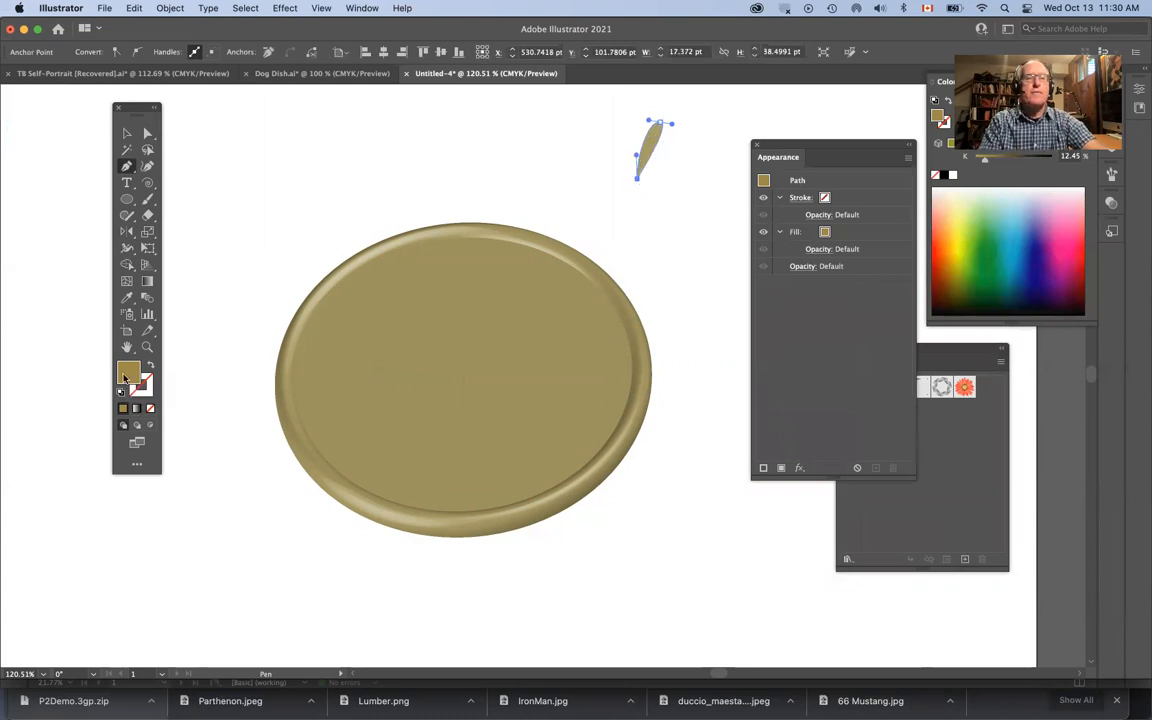
left_click(404, 172)
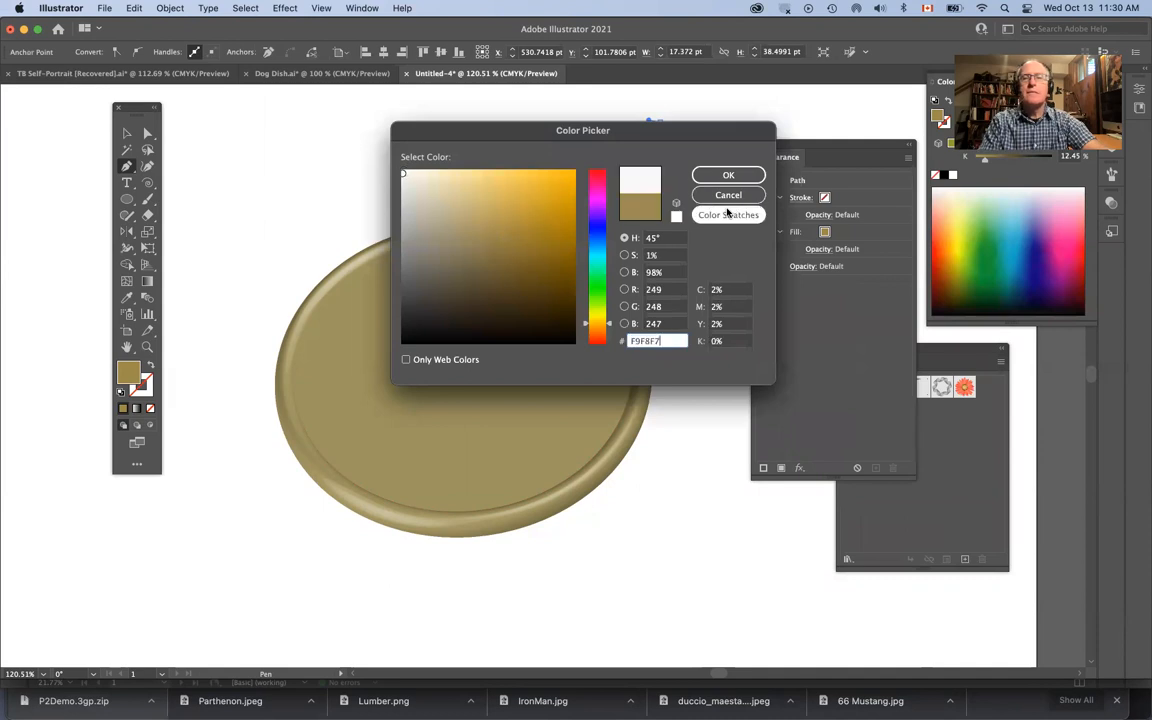
left_click(737, 174)
left_click(682, 184, "super")
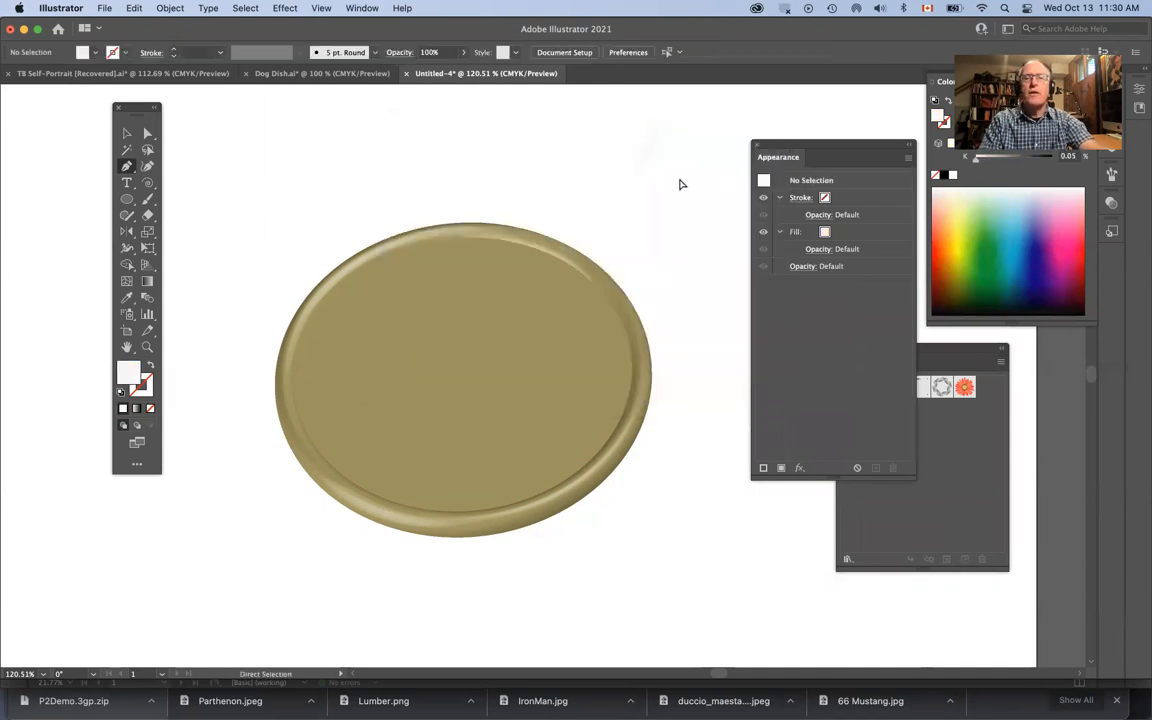
left_click(653, 156, "super")
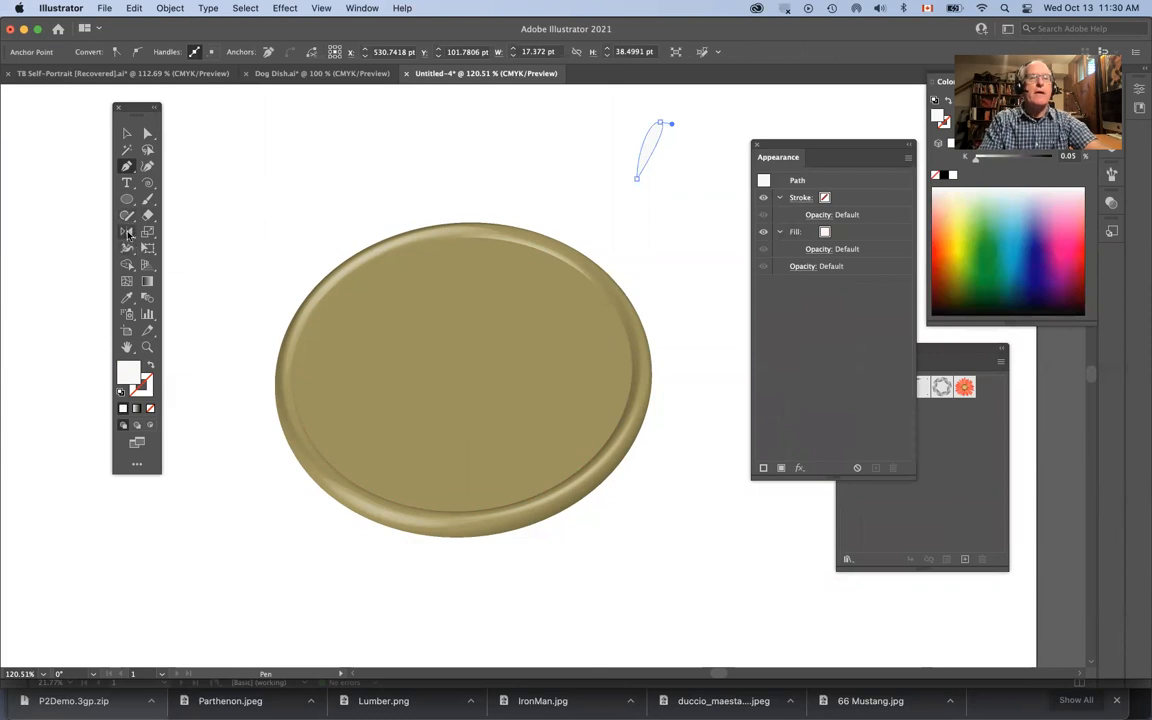
left_click_drag(128, 234, 160, 208)
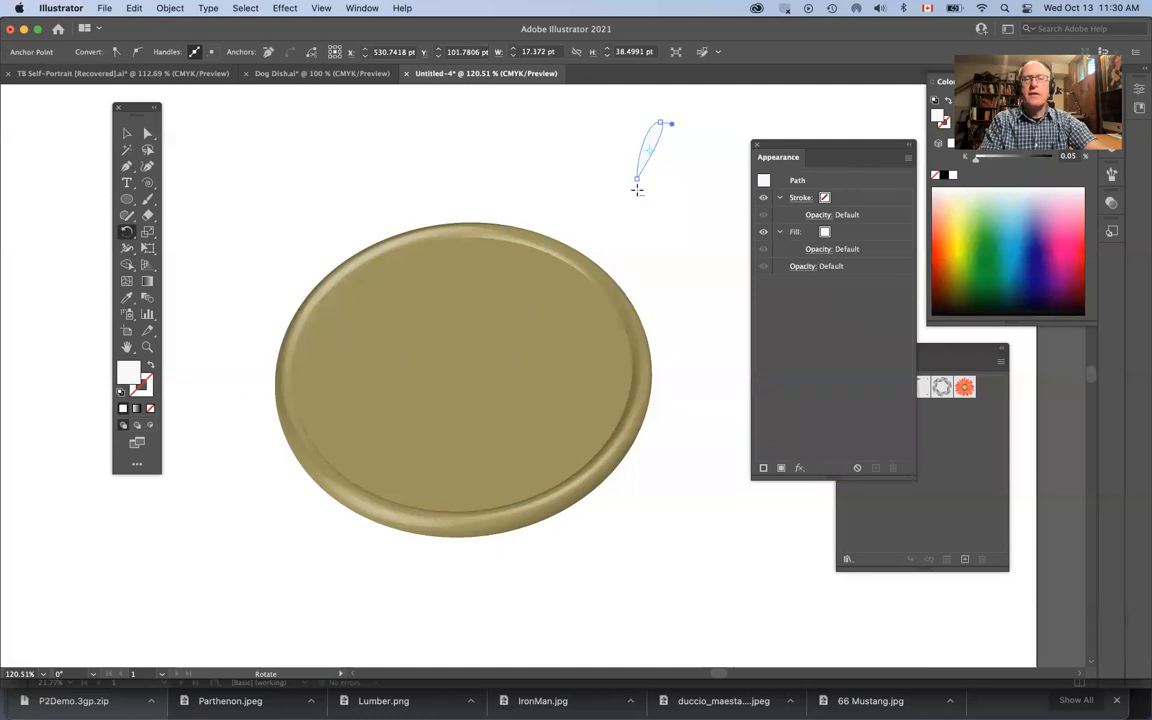
left_click(637, 190, "alt")
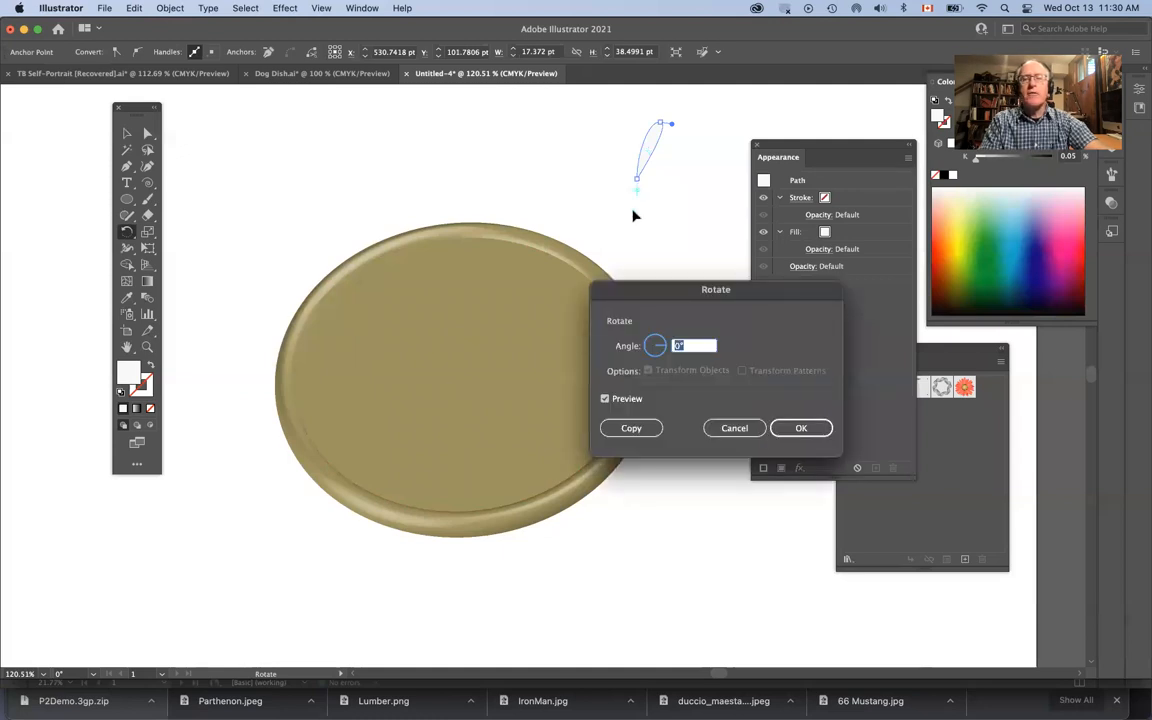
type("12")
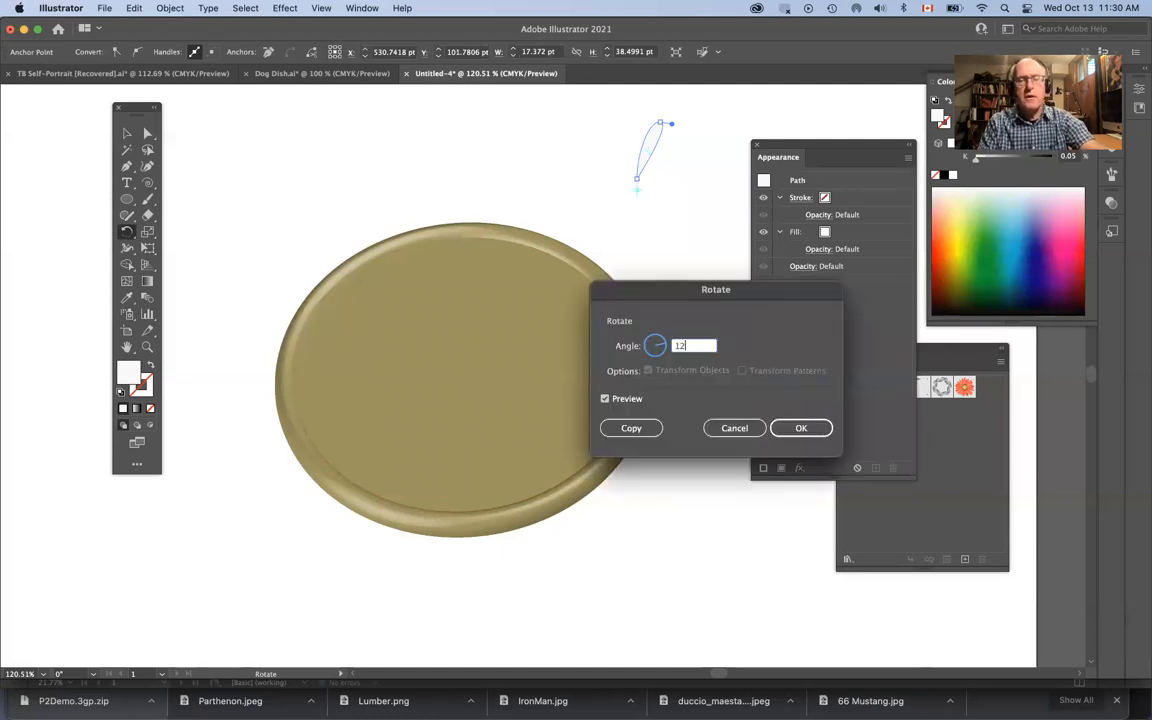
left_click(640, 430)
key("super+z")
Select the whole petal and make a copy rotated 12° about a point just below its lower tip
left_click(669, 257, "super")
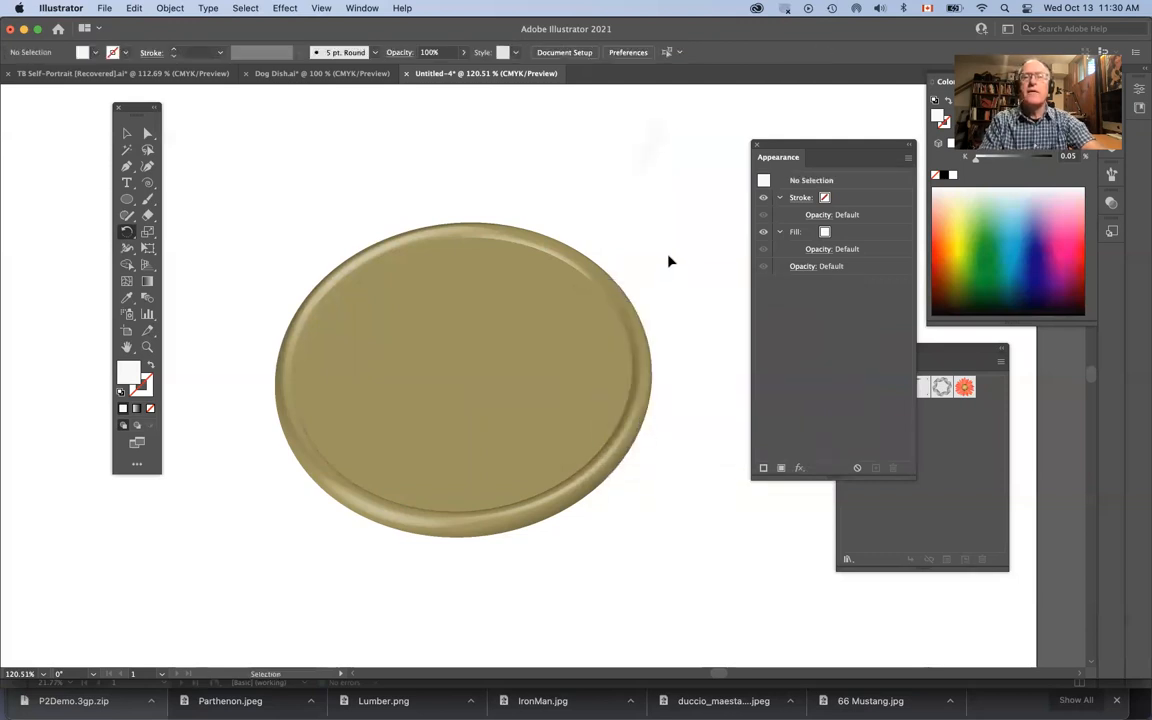
left_click(650, 154)
key("r")
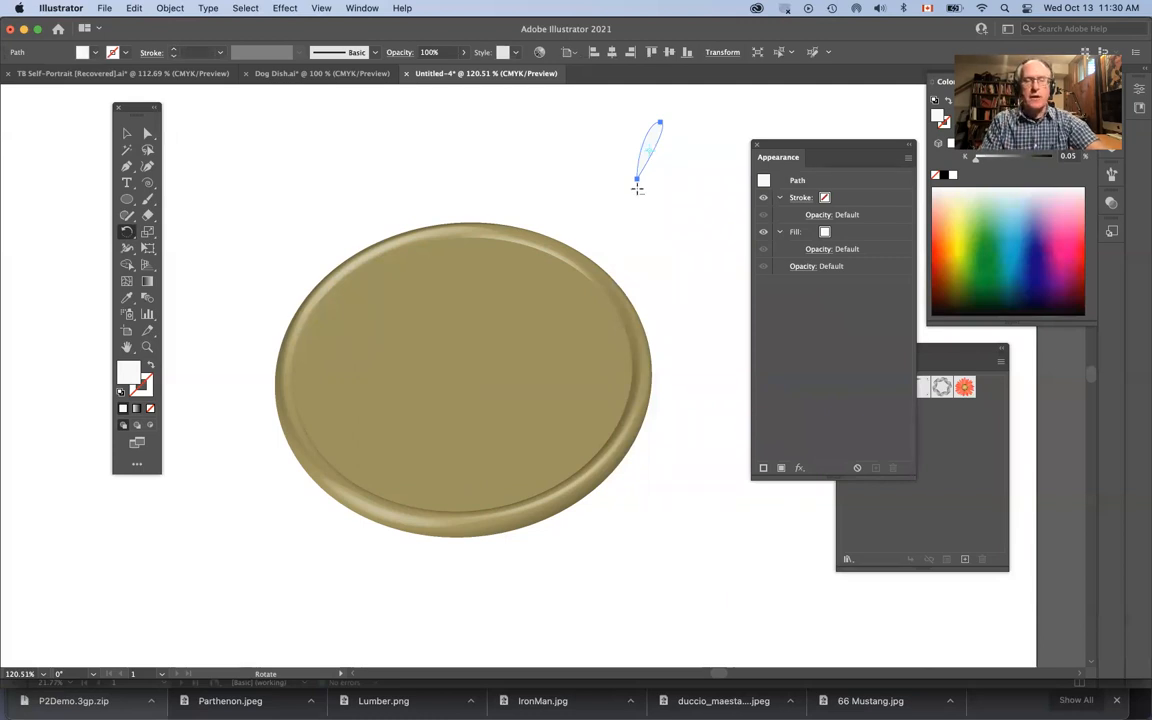
left_click(637, 188, "alt")
type("12")
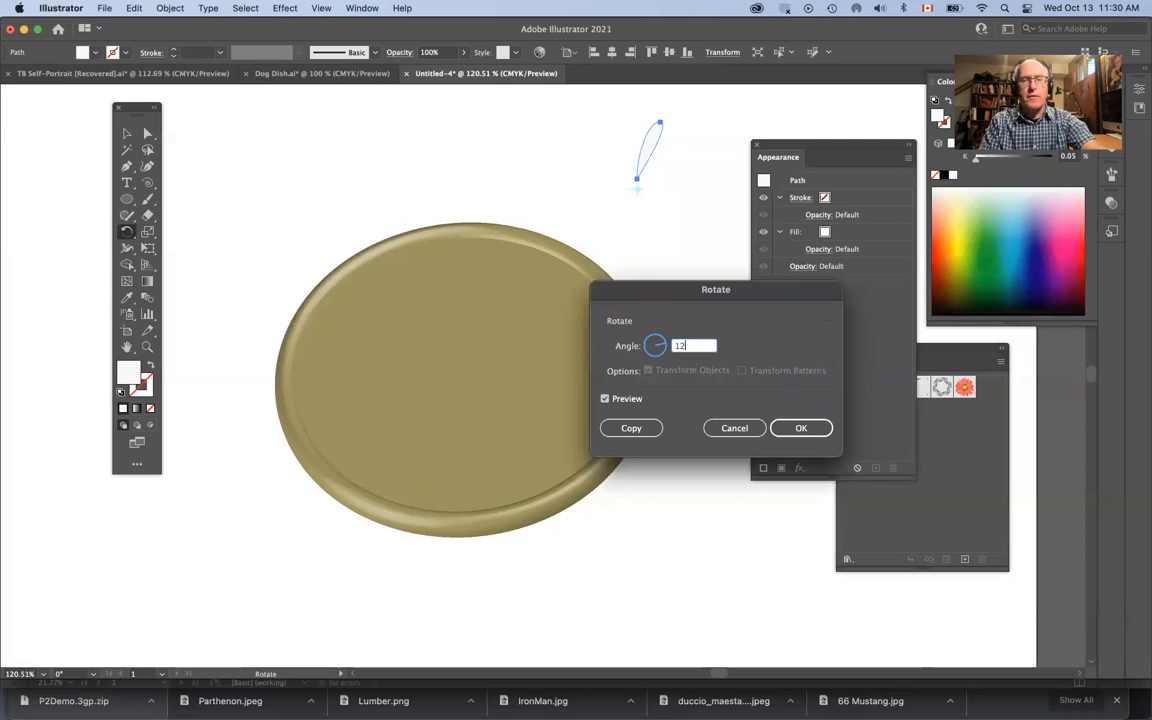
left_click(638, 430)
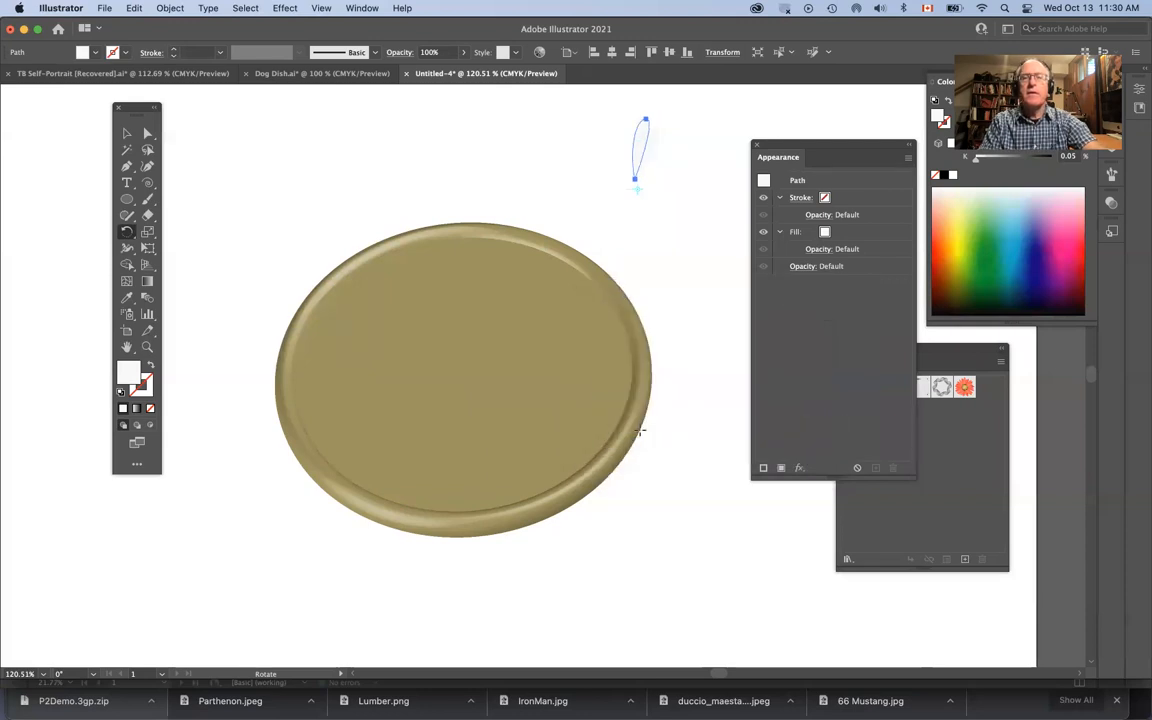
Repeat the rotated copy until the petals form a full circle around the pivot point
key("v")
key("super+d")
key("super+d")
key("super+d")
key("super+d")
key("super+d")
key("super+d")
key("super+d")
key("super+d")
key("super+d")
key("super+d")
key("super+d")
key("super+d")
key("super+d")
key("super+d")
key("super+d")
key("super+d")
key("super+d")
key("super+d")
key("super+d")
key("super+d")
key("super+d")
key("super+d")
key("super+d")
key("super+d")
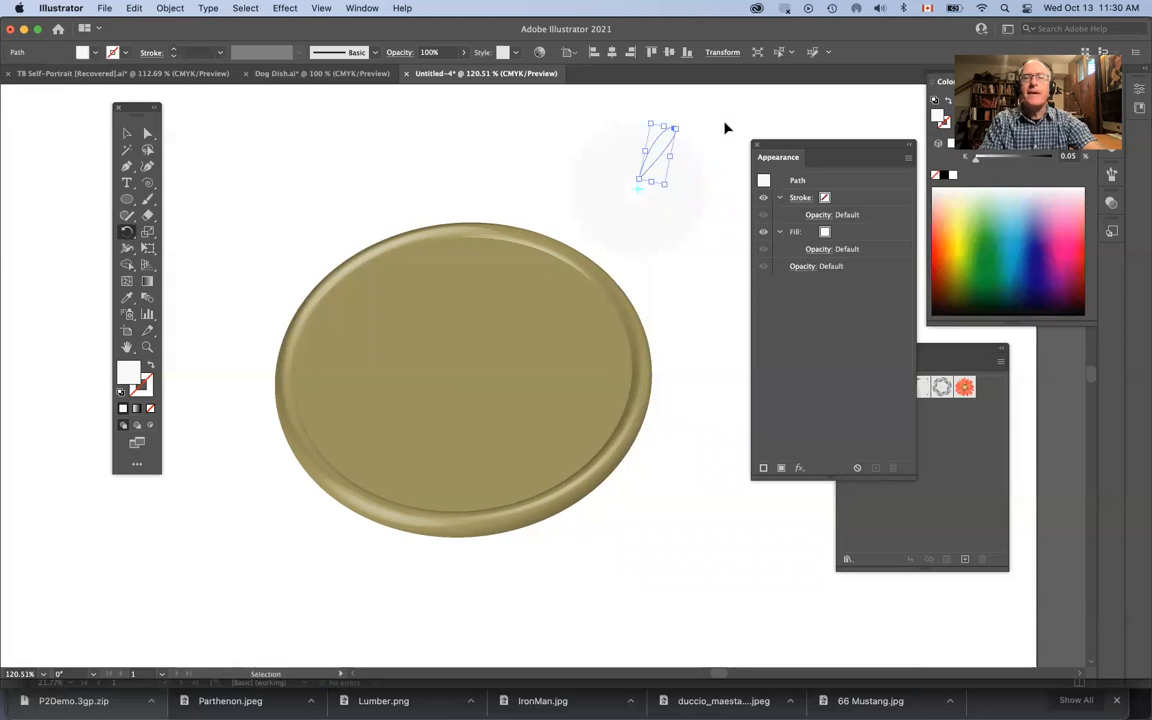
Deselect the petals, switch to outline display, and move the Appearance and Symbols panels so both are fully visible
left_click(725, 122)
key("super+y")
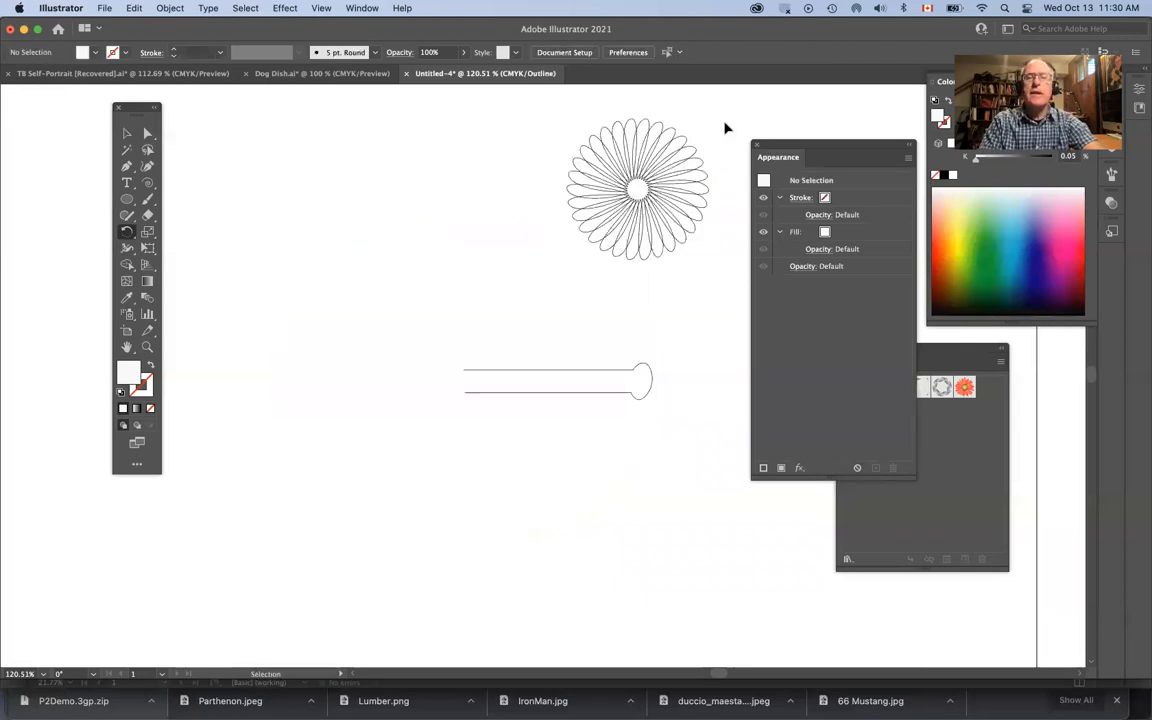
key("r")
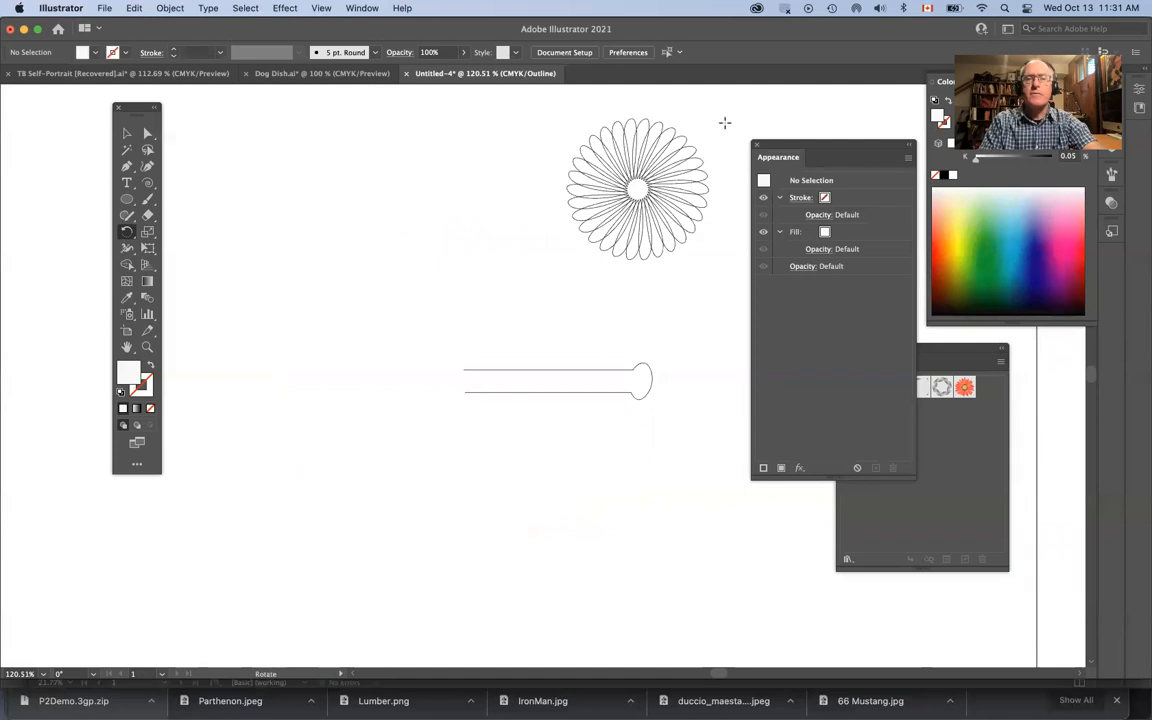
left_click_drag(816, 147, 727, 262)
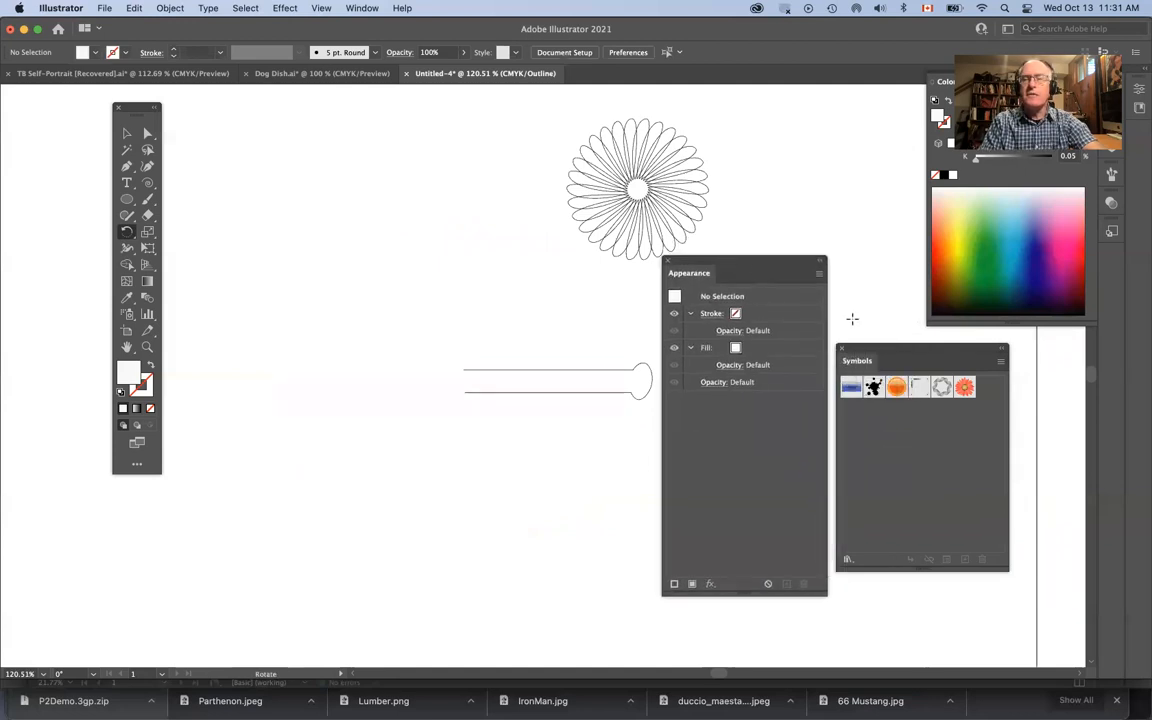
left_click_drag(882, 349, 788, 69)
left_click(360, 9)
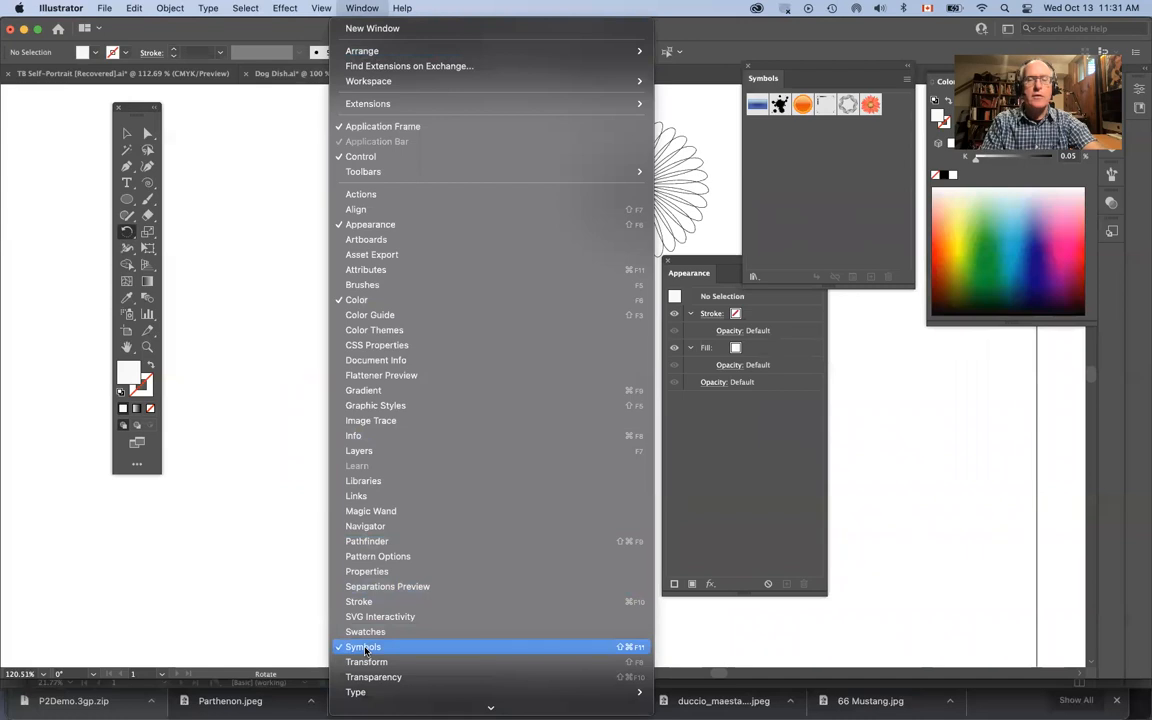
left_click(717, 113)
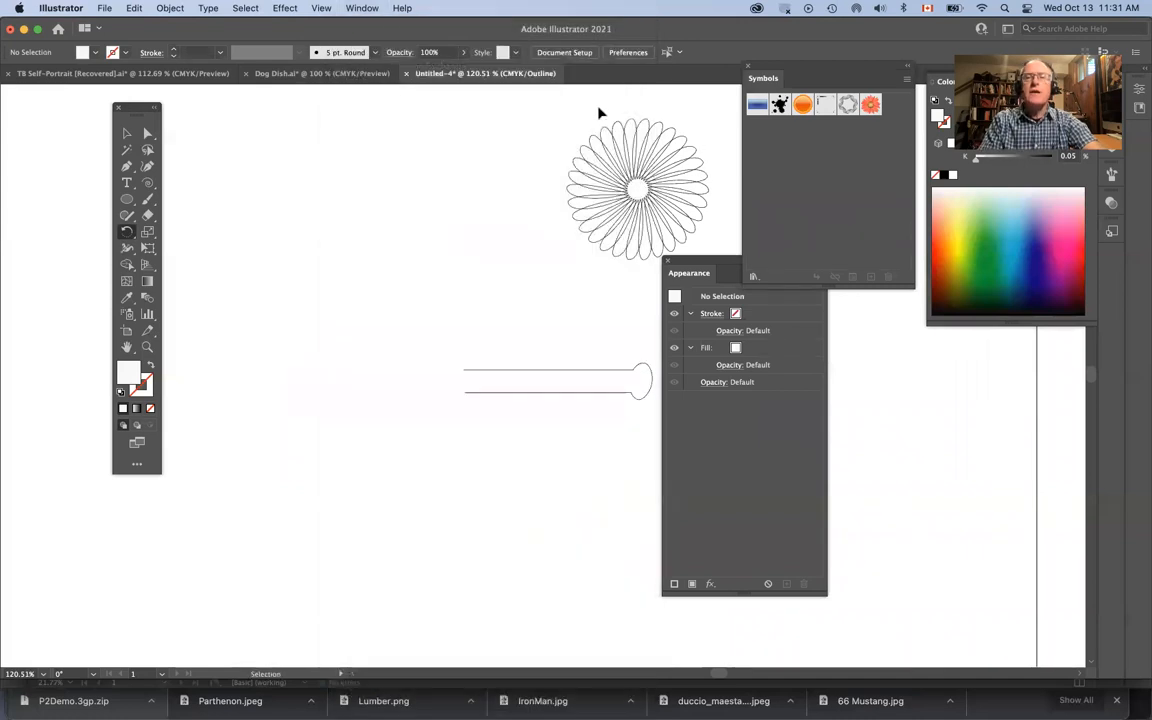
Select all the petals and save them as a static symbol named Flower
left_click_drag(557, 114, 730, 258)
left_click_drag(686, 196, 796, 182)
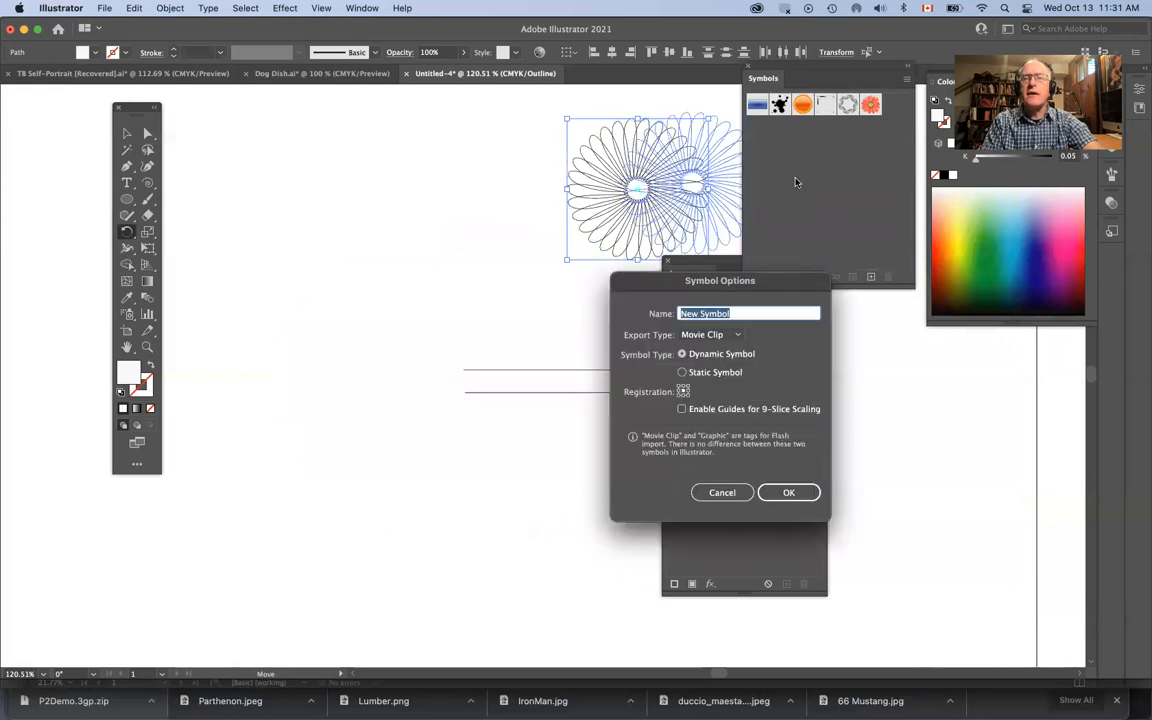
type("Flower")
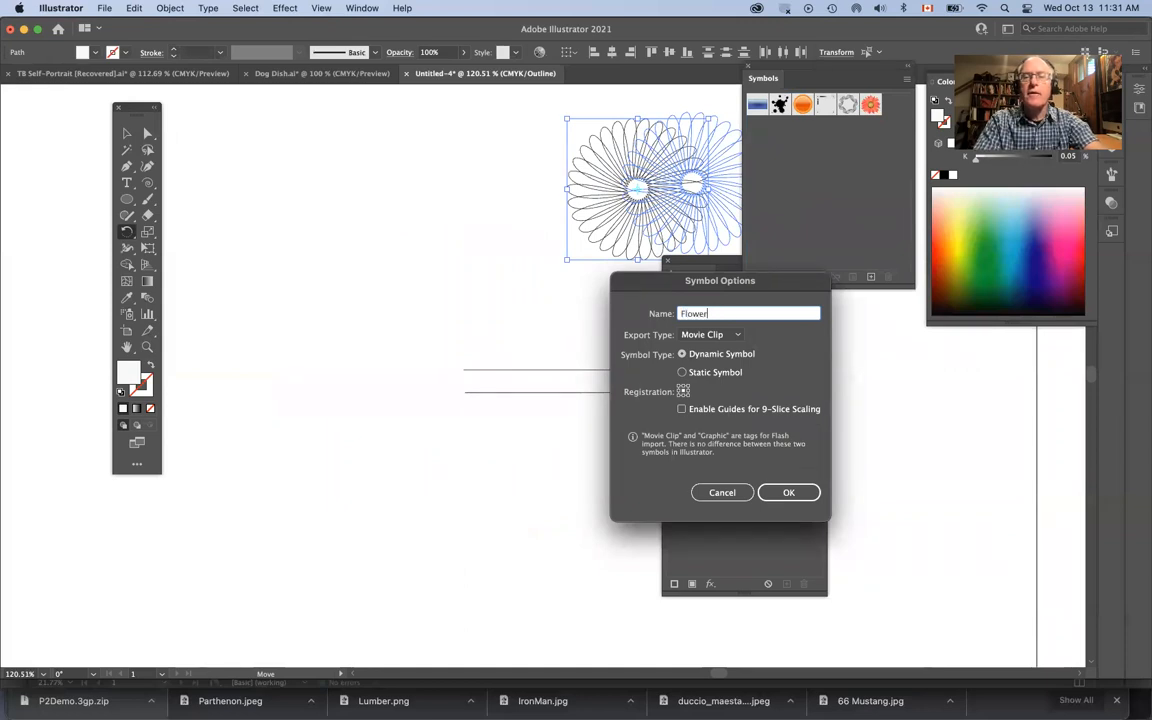
left_click(715, 373)
left_click(786, 493)
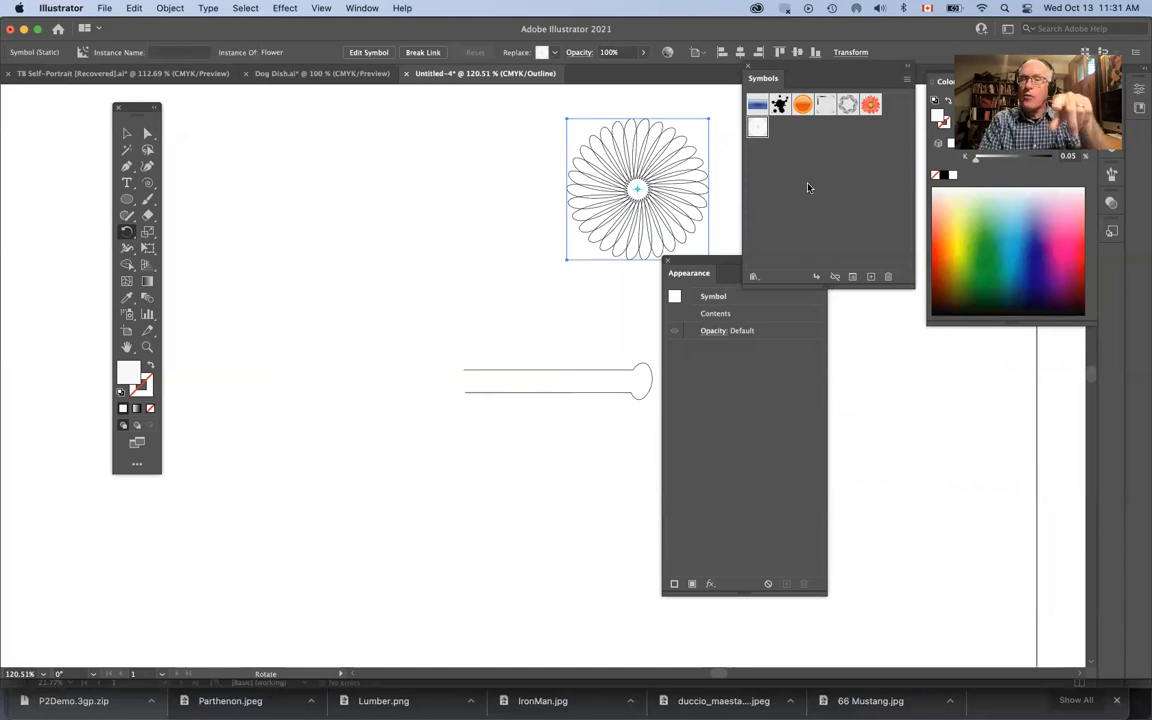
Return the artwork from outline to preview display and deselect the flower
key("v")
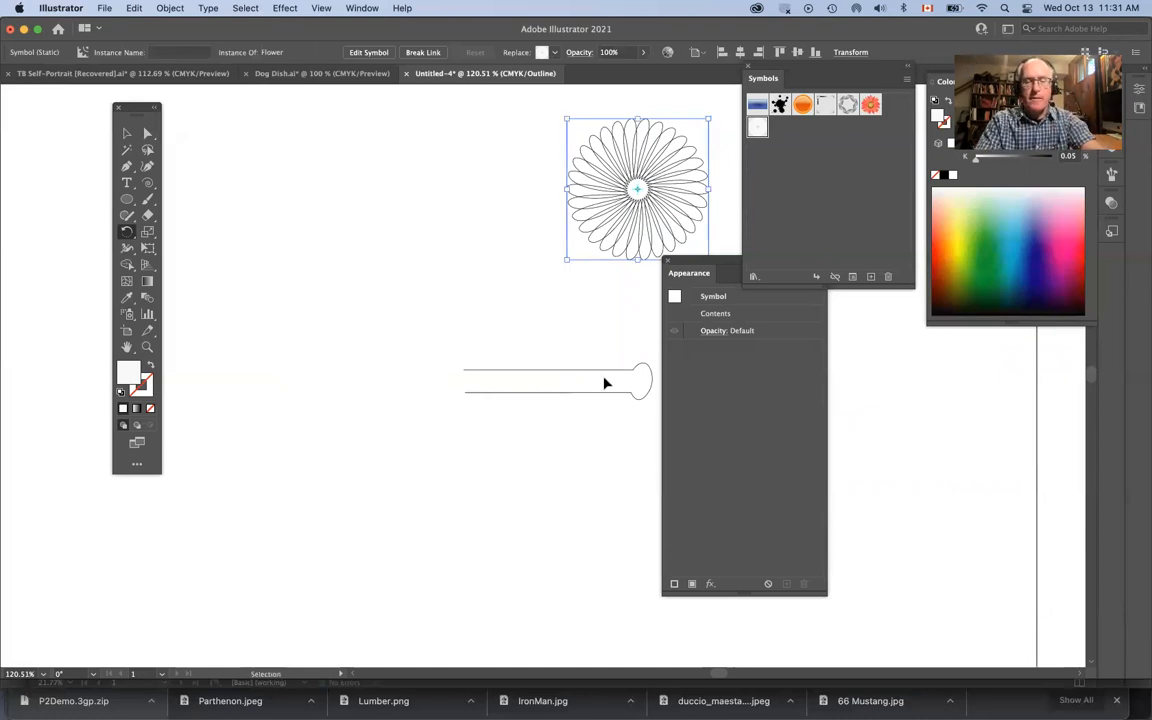
key("super+y")
key("super+y")
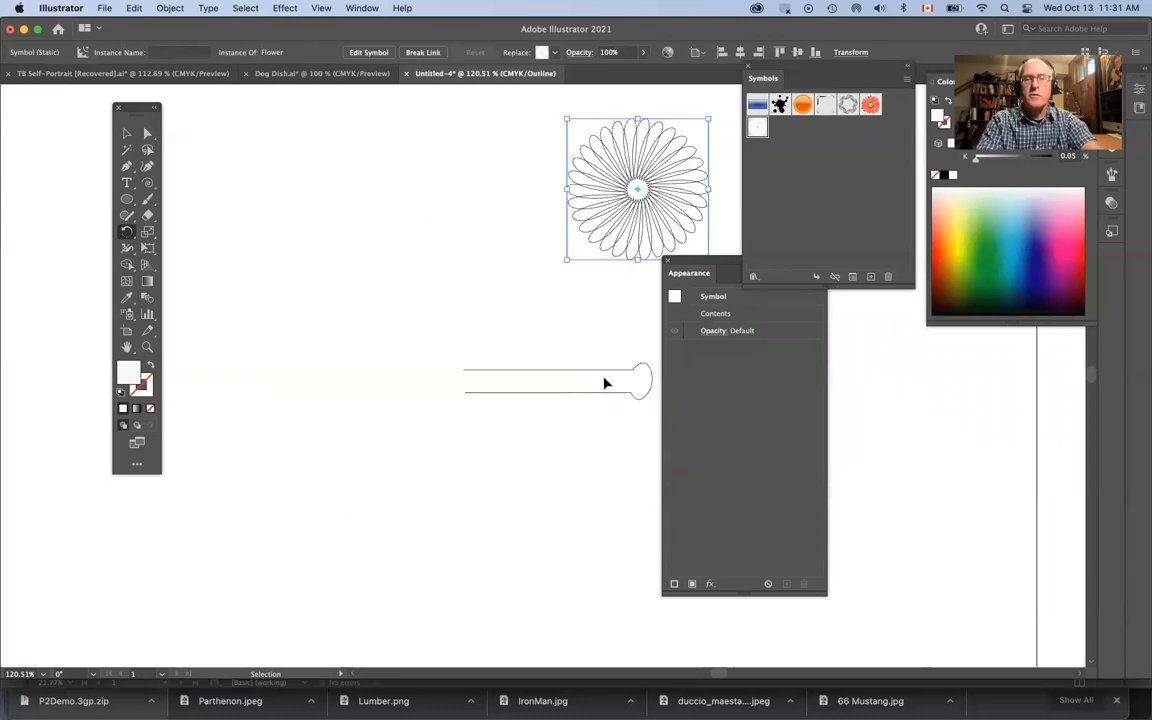
key("super+y")
key("r")
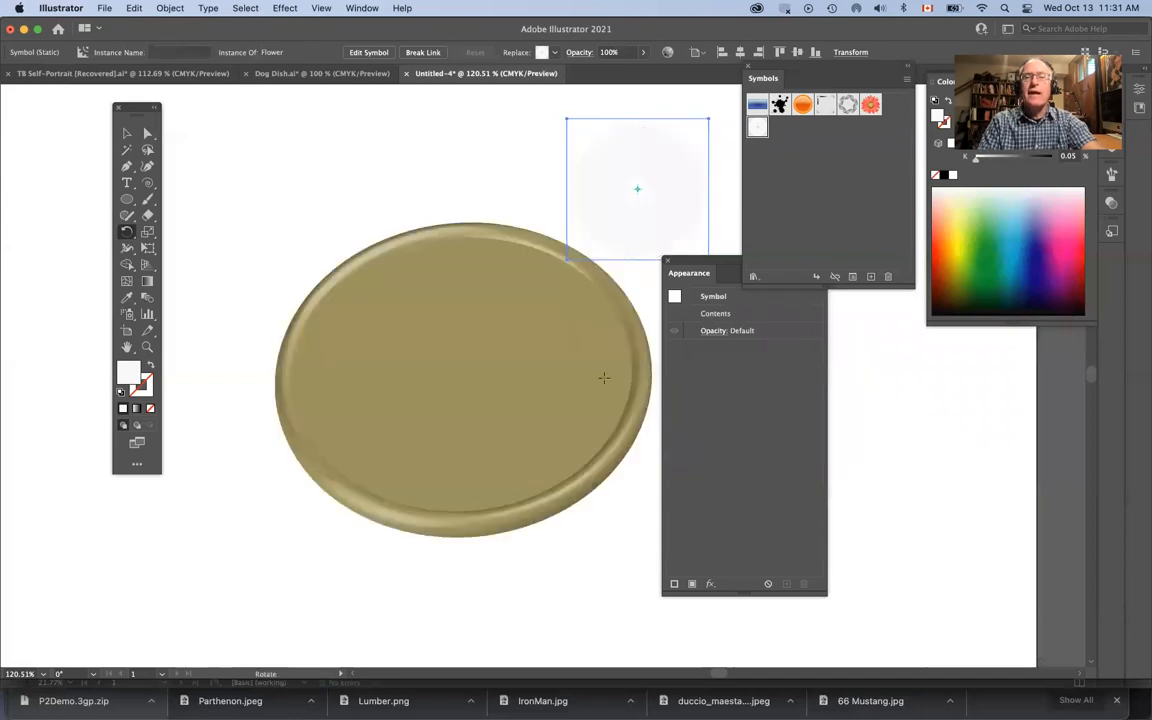
key("super+shift+a")
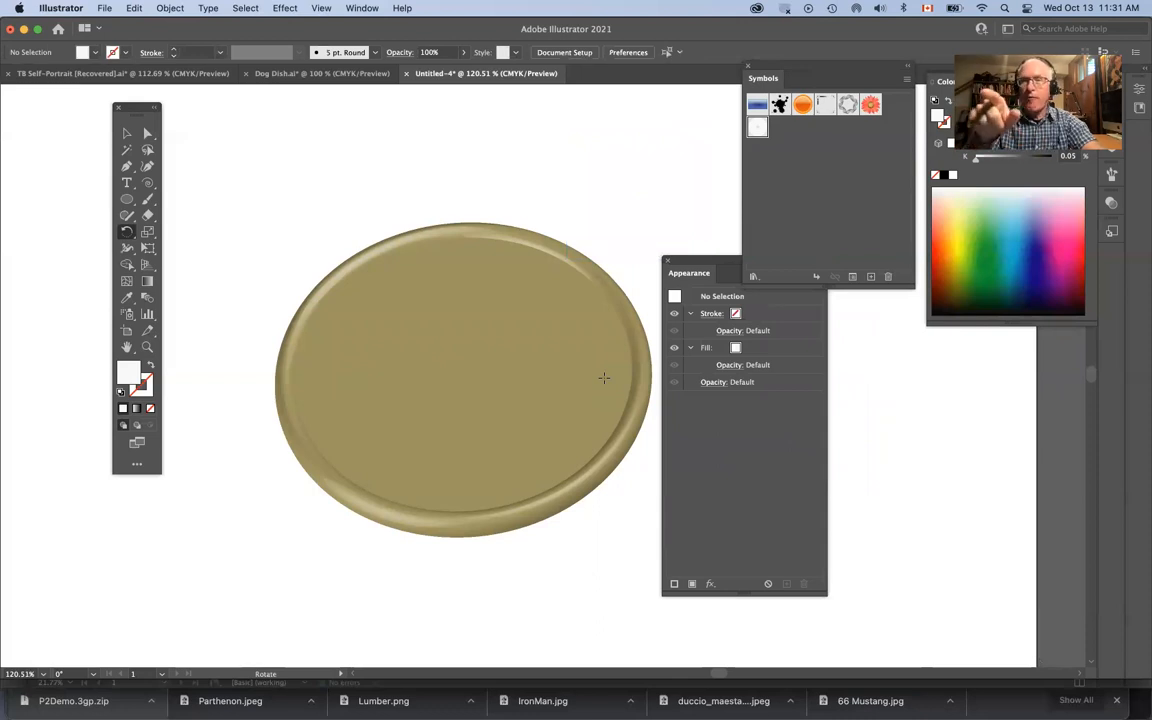
Select the plate and open Map Art from its existing 3D Revolve effect, keeping the plate in view
key("super")
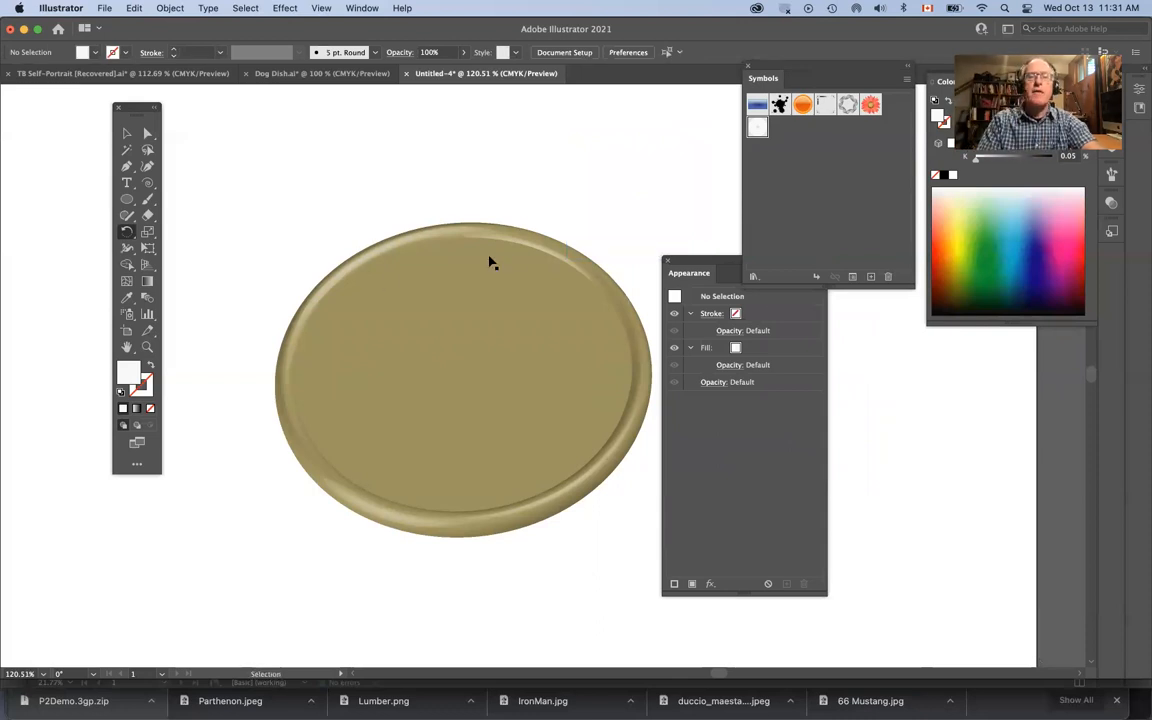
left_click(524, 261, "super")
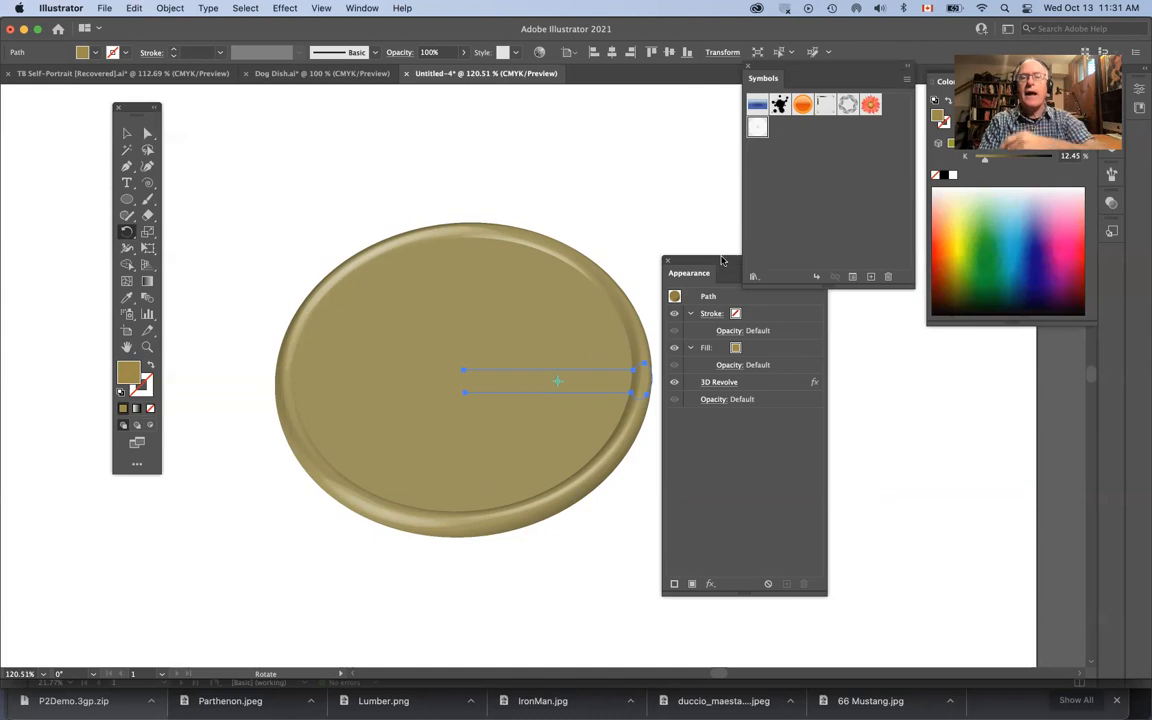
left_click_drag(720, 263, 645, 189)
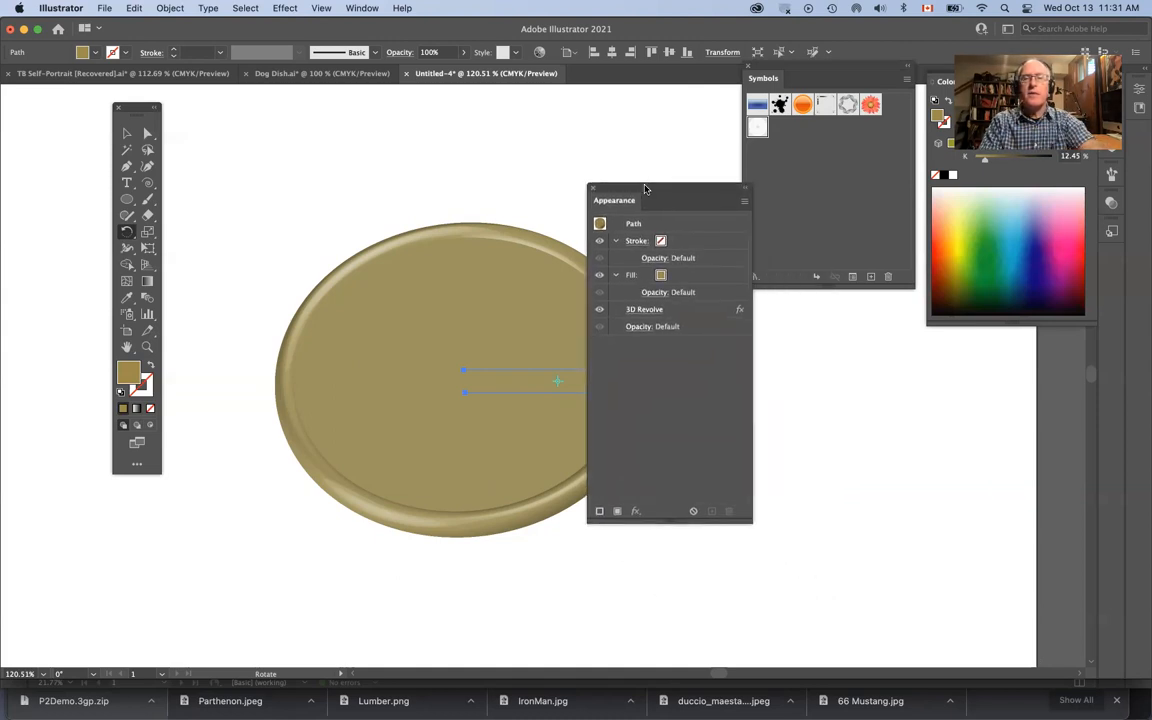
left_click(362, 8)
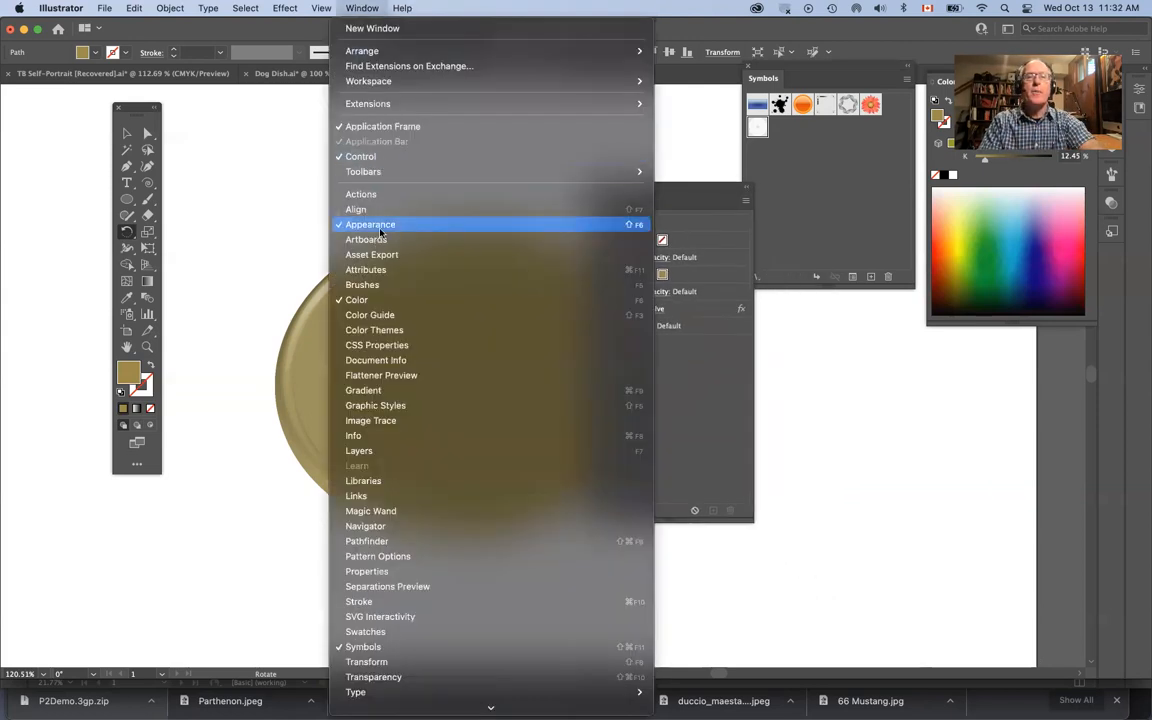
left_click(715, 385)
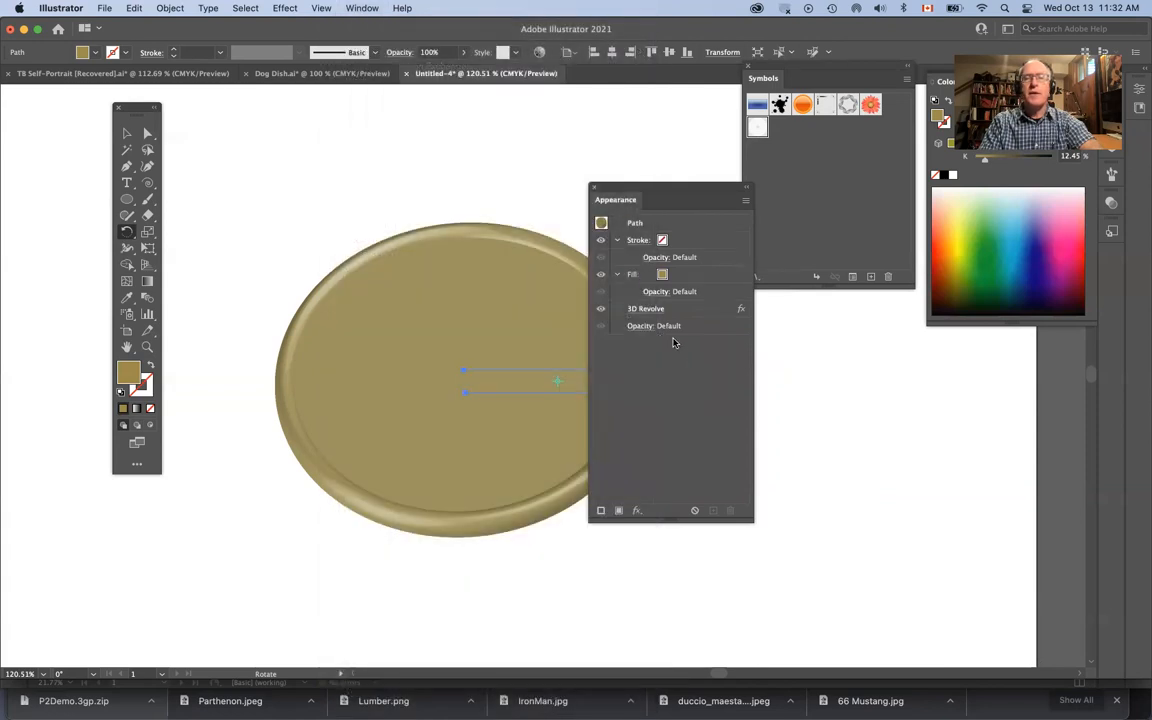
left_click(740, 311)
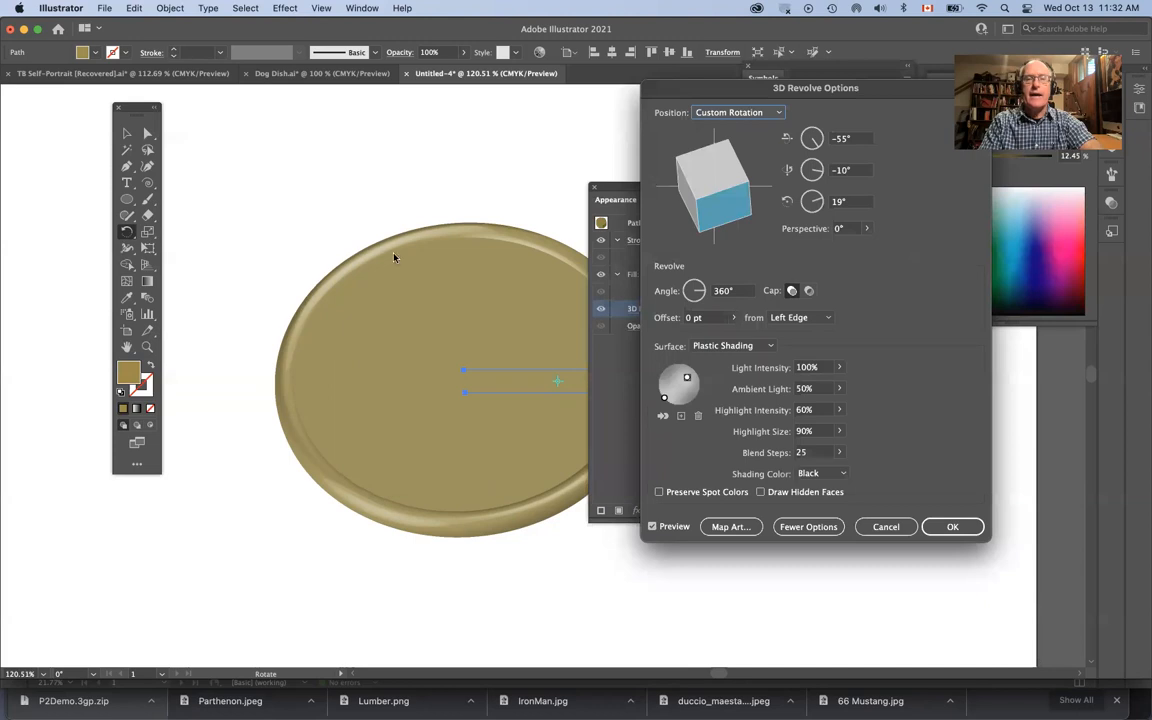
left_click_drag(775, 94, 878, 91)
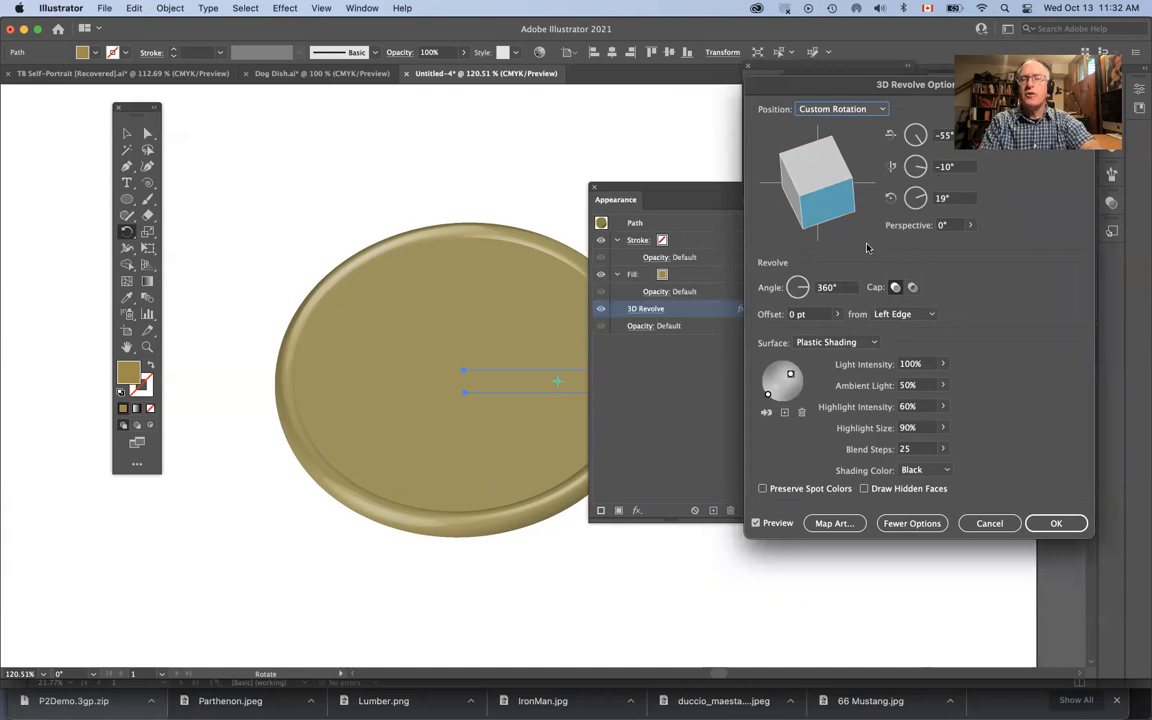
left_click(835, 524)
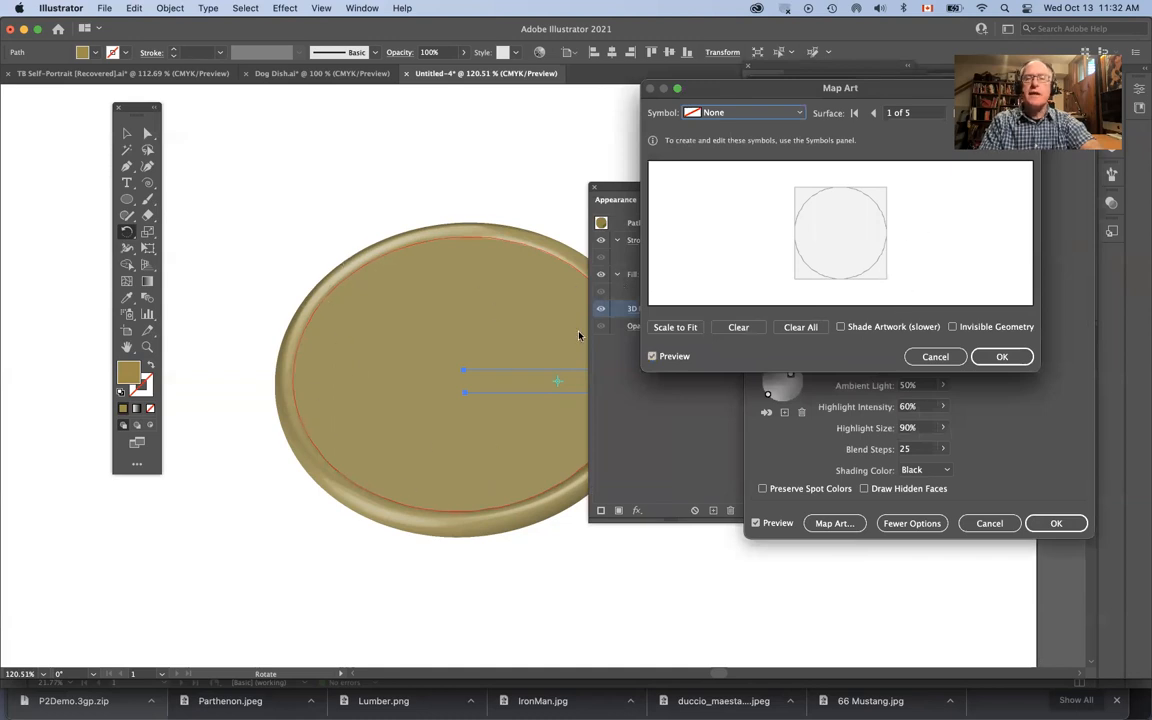
Cycle through the plate's mappable surfaces in Map Art and return to surface 1, the flat inner face
left_click_drag(935, 91, 897, 87)
left_click(918, 109)
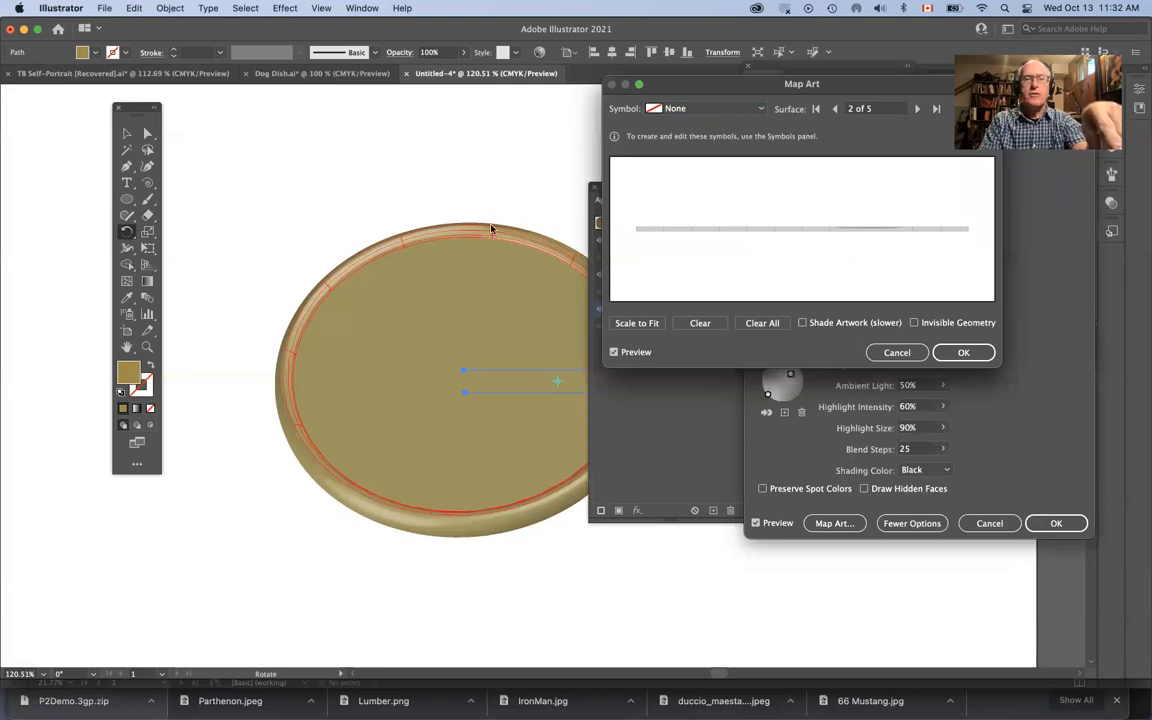
left_click(918, 109)
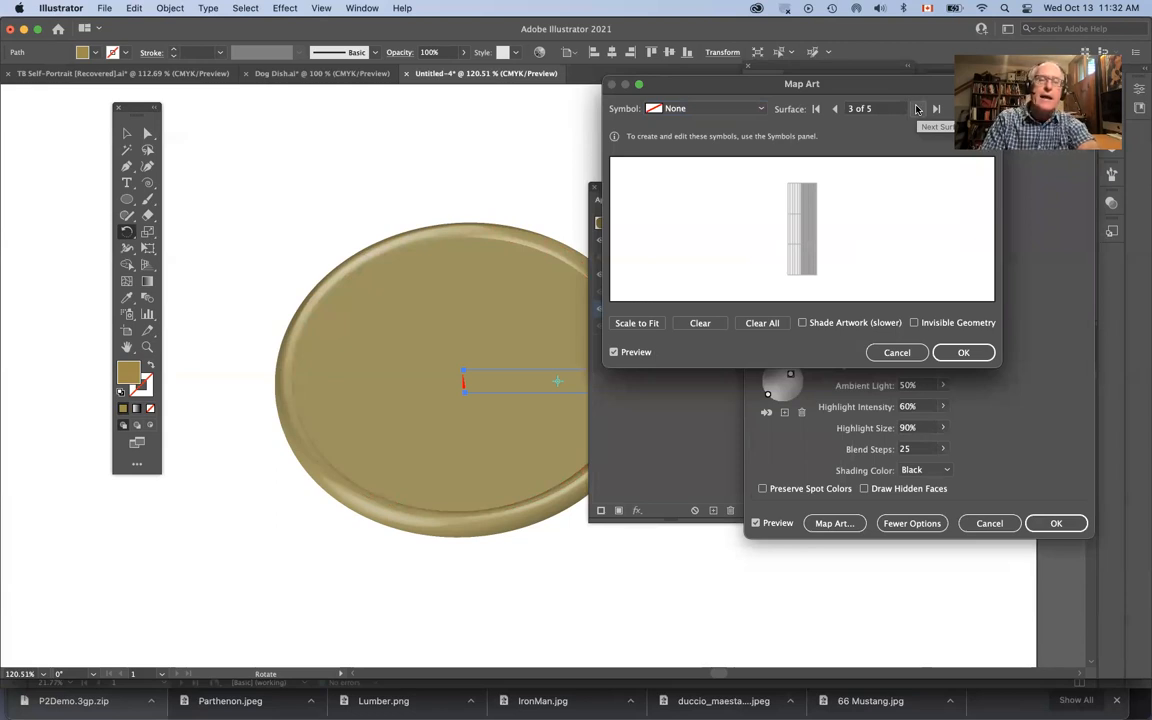
left_click(918, 109)
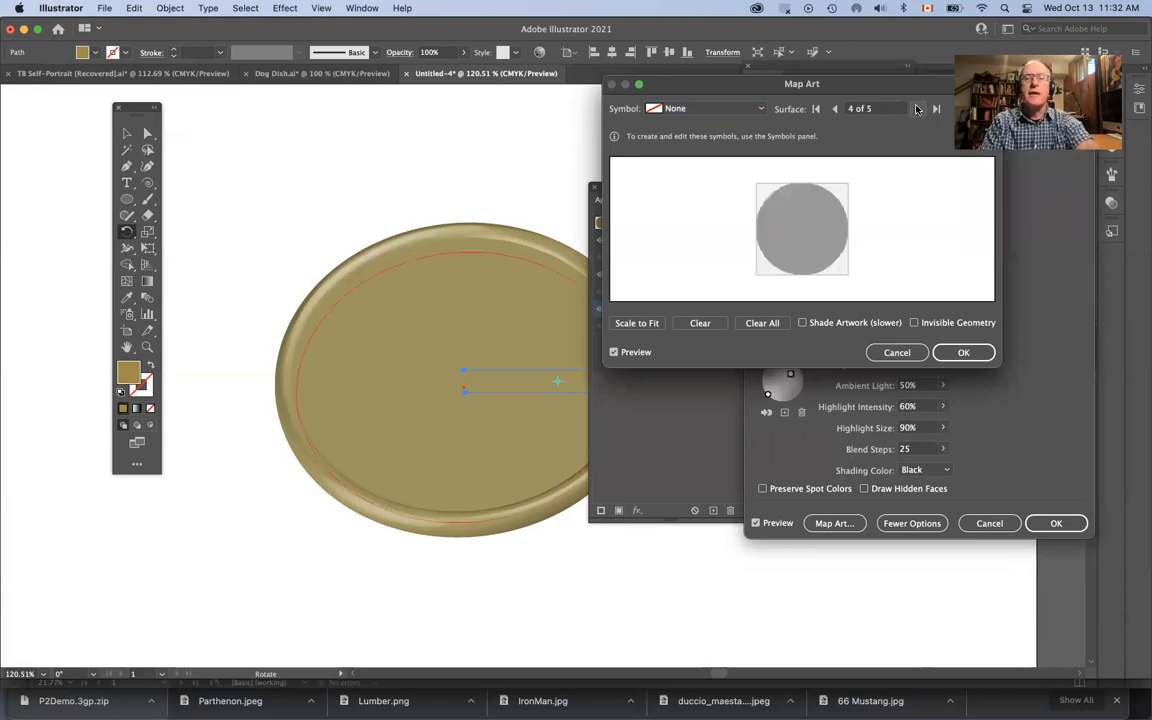
left_click(918, 109)
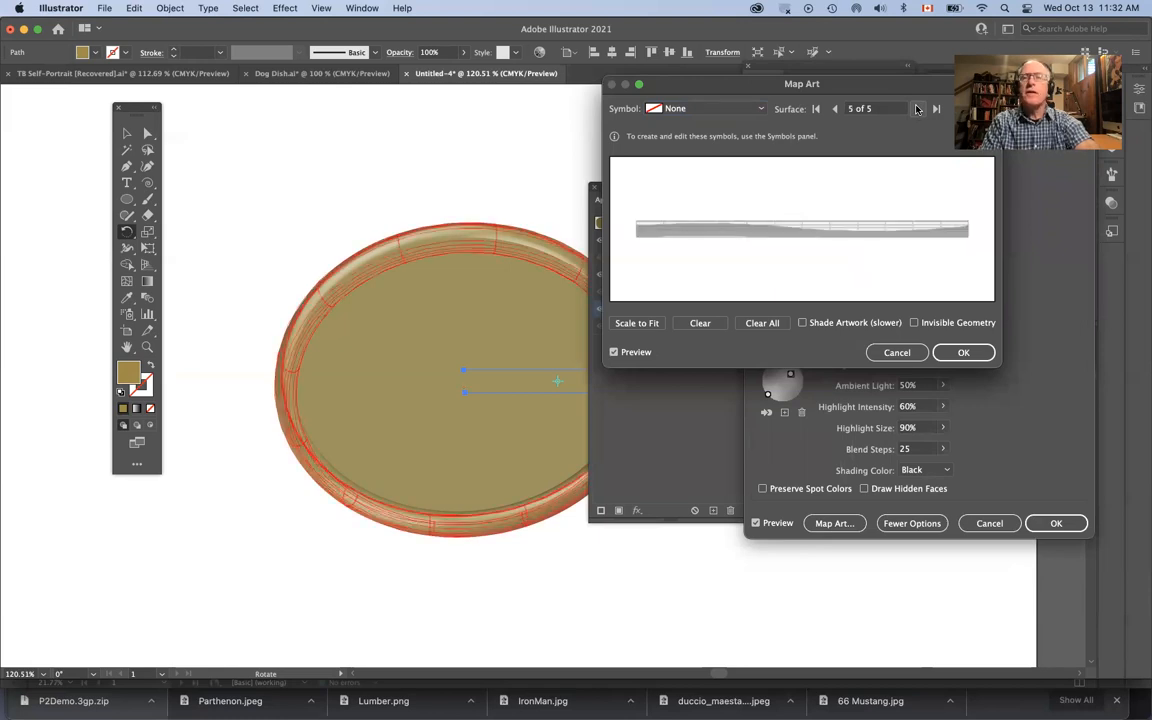
left_click(918, 109)
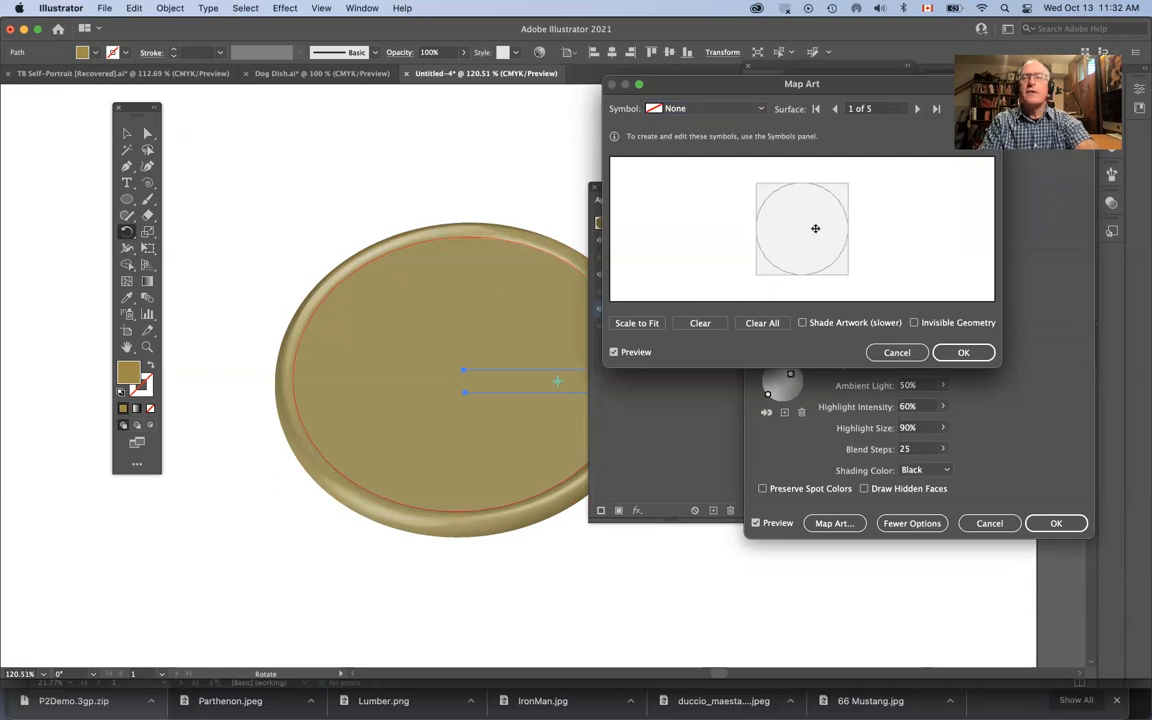
Map the Flower symbol onto surface 1, enlarging it to nearly fill the flat inner face and centring it
left_click(711, 110)
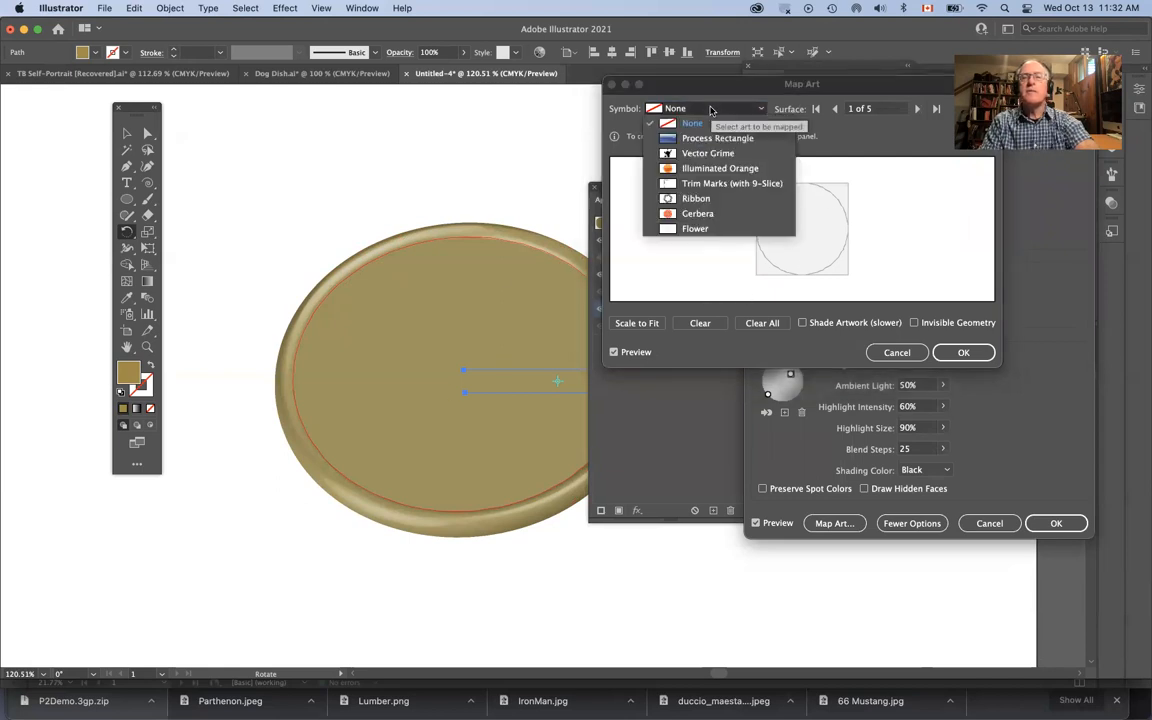
left_click(705, 231)
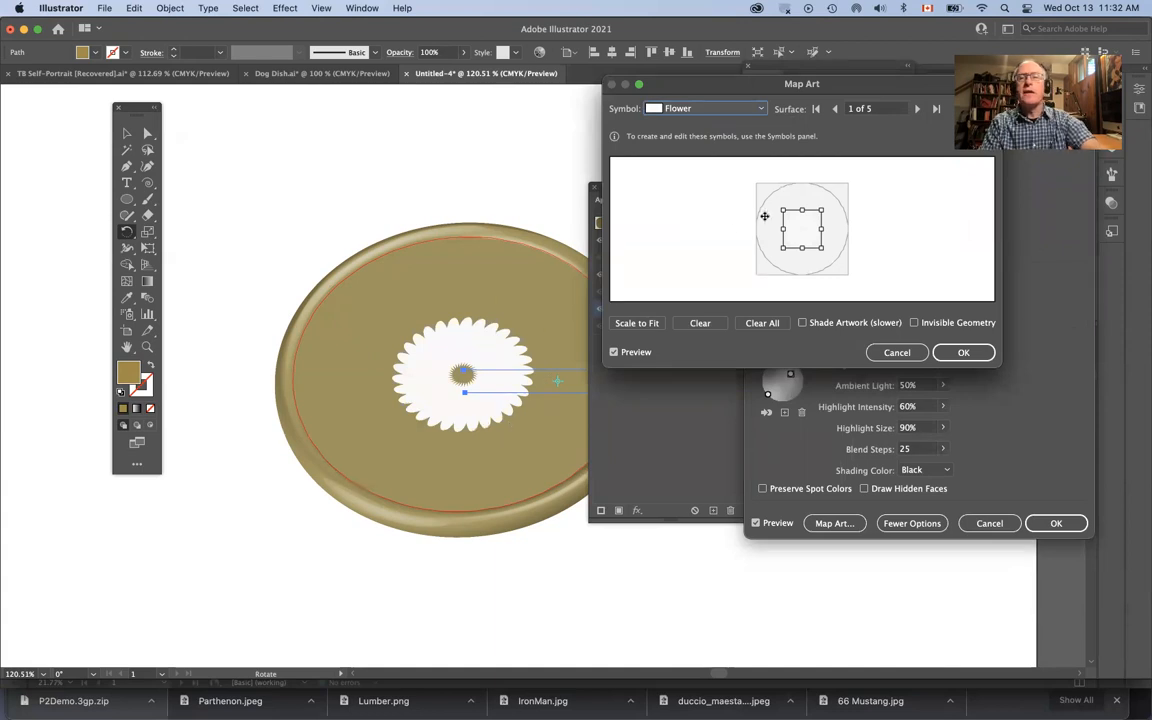
left_click_drag(823, 211, 845, 199)
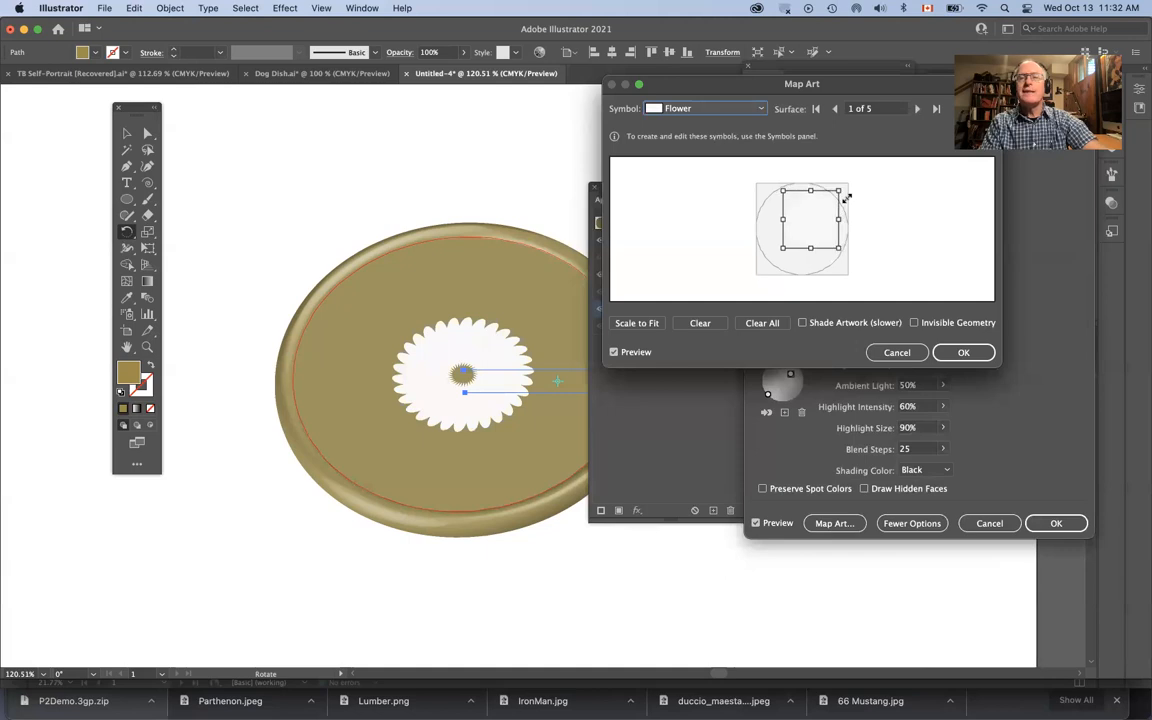
left_click_drag(780, 251, 766, 270)
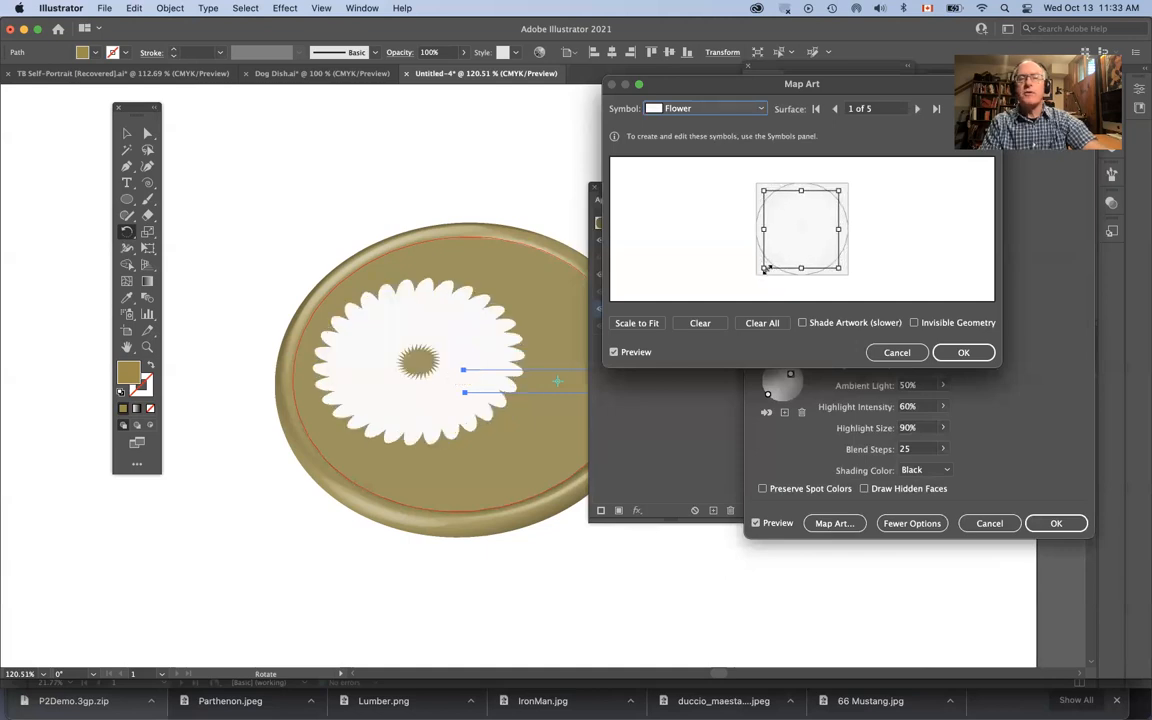
left_click_drag(810, 234, 811, 232)
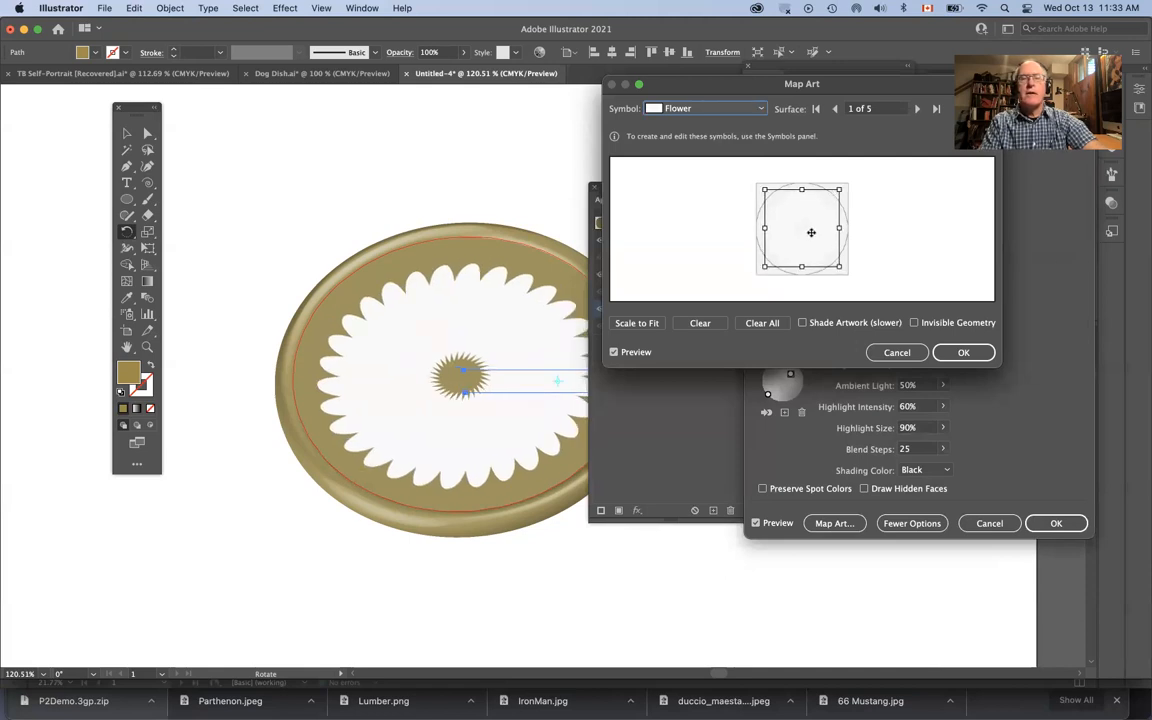
left_click(962, 352)
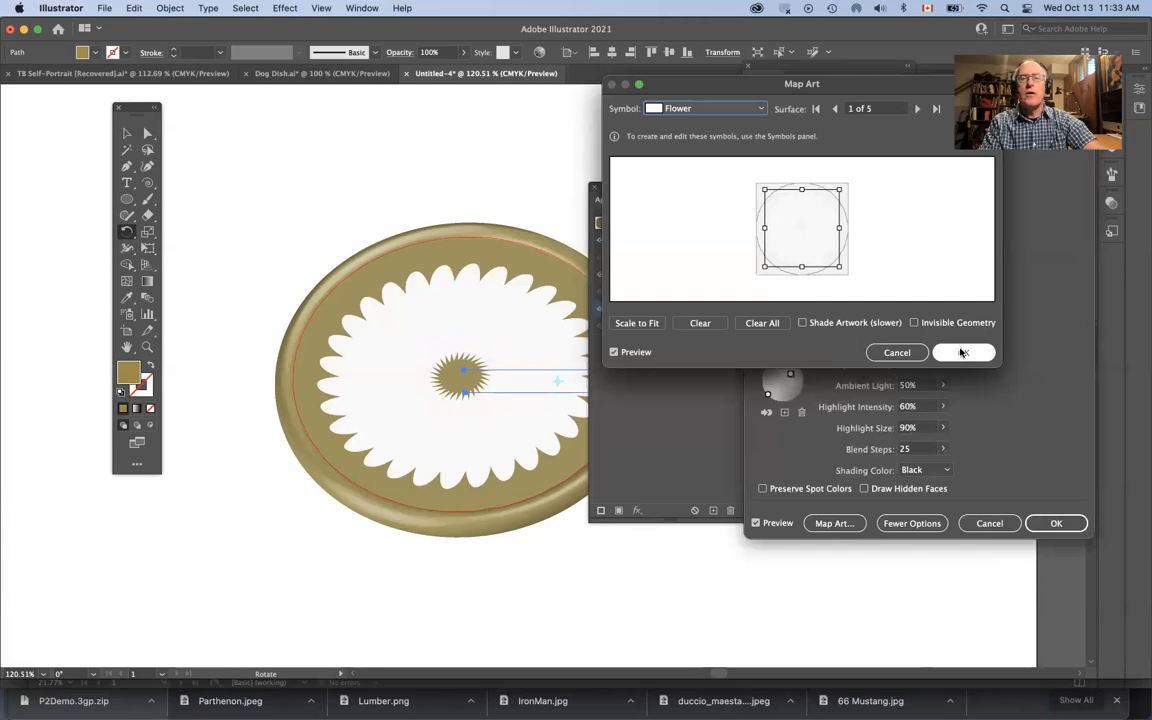
Enable Shade Artwork for the mapped flower, apply the Map Art and 3D Revolve settings, and move the Appearance panel off the plate
left_click(836, 324)
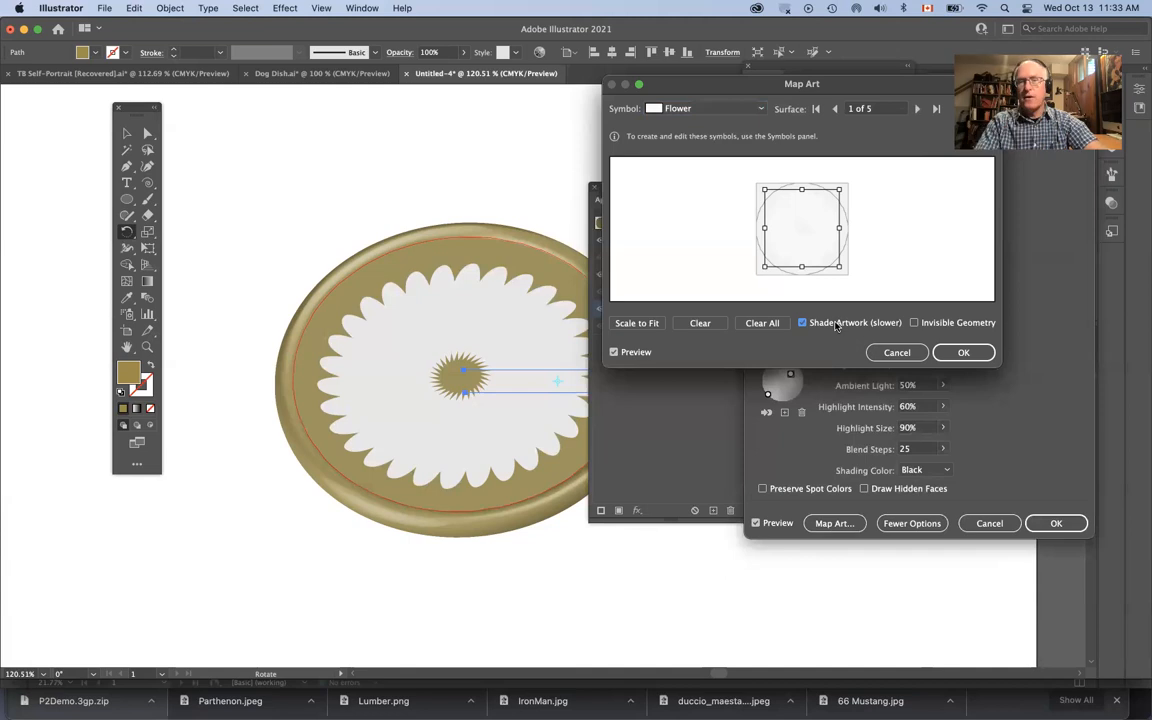
left_click(963, 355)
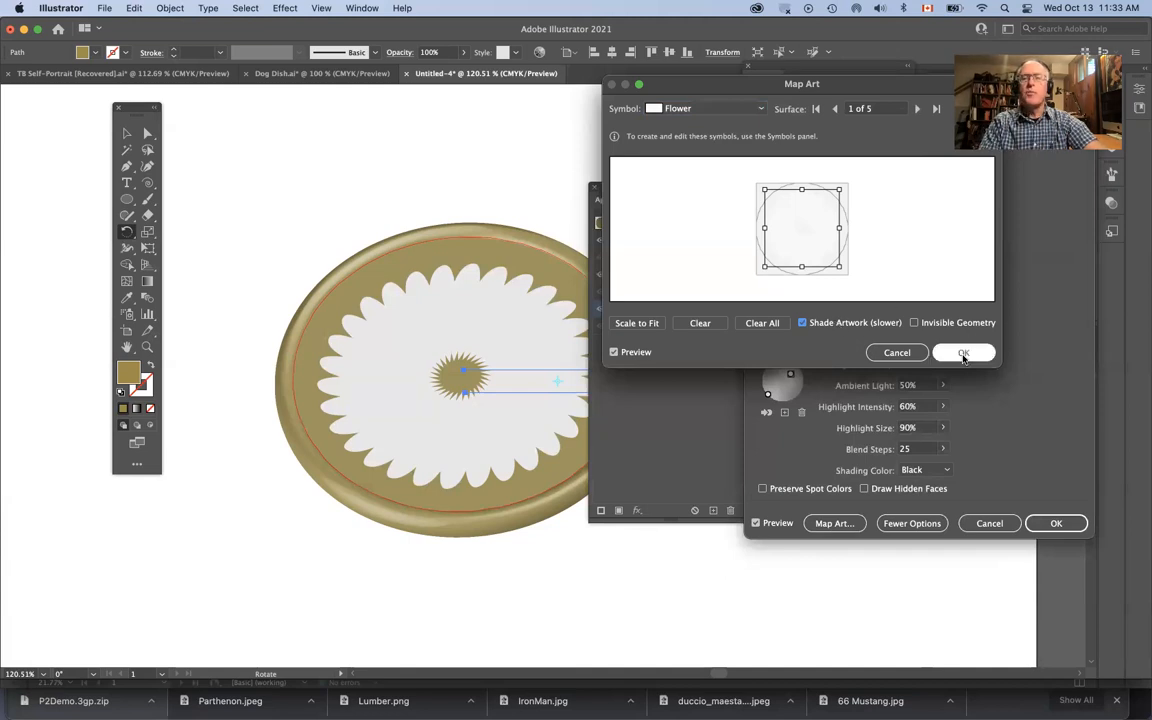
left_click(1056, 524)
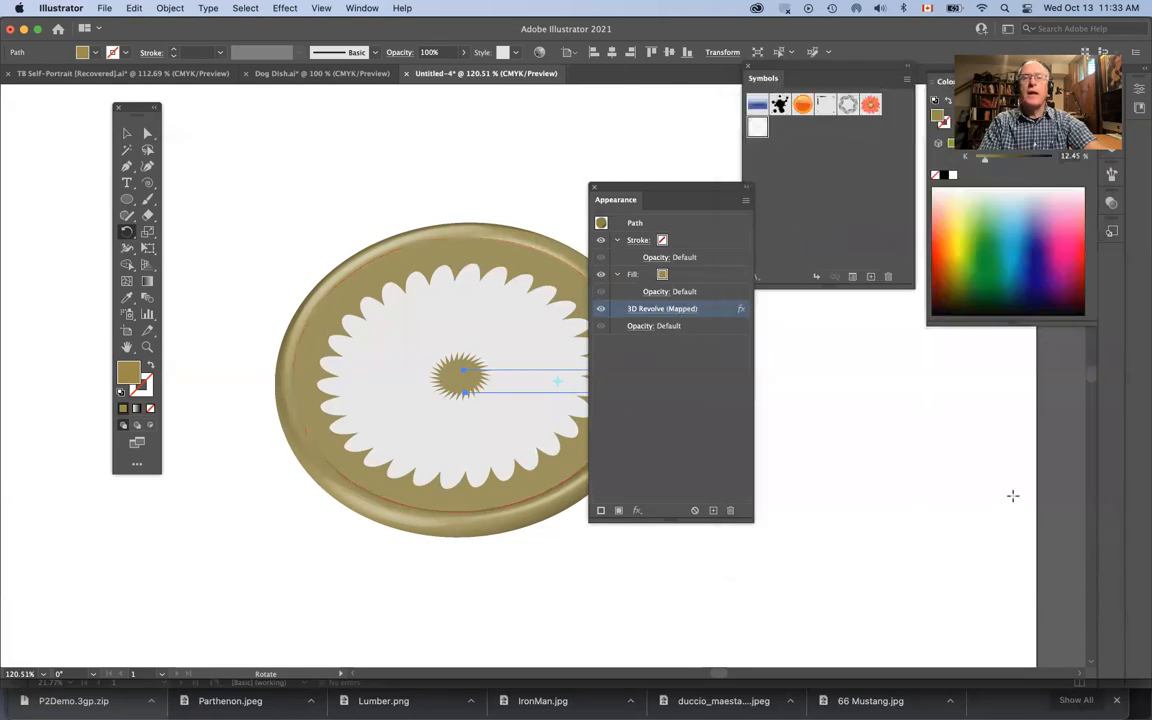
left_click_drag(672, 185, 786, 239)
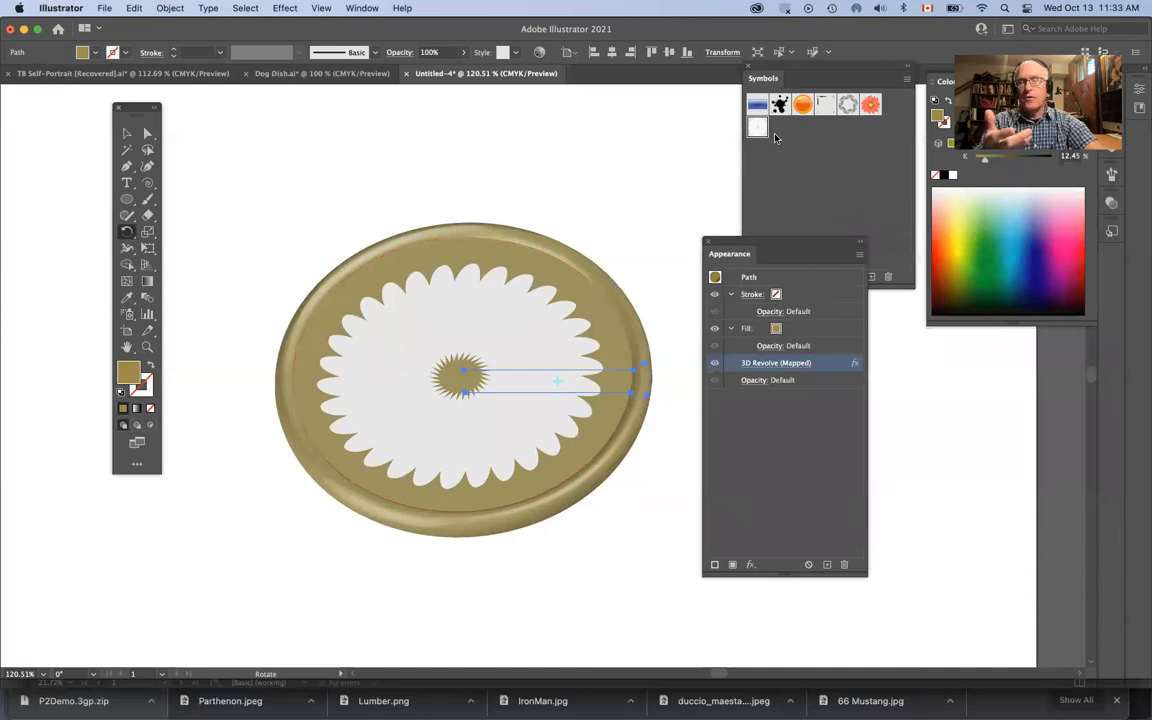
left_click(757, 127)
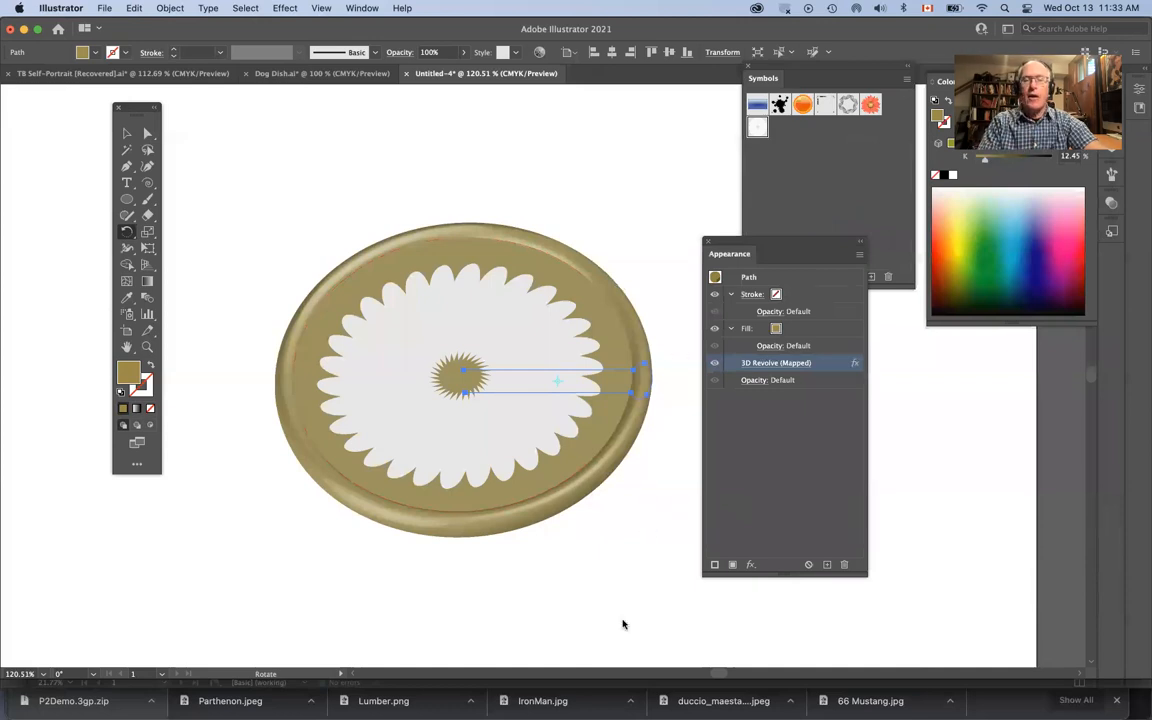